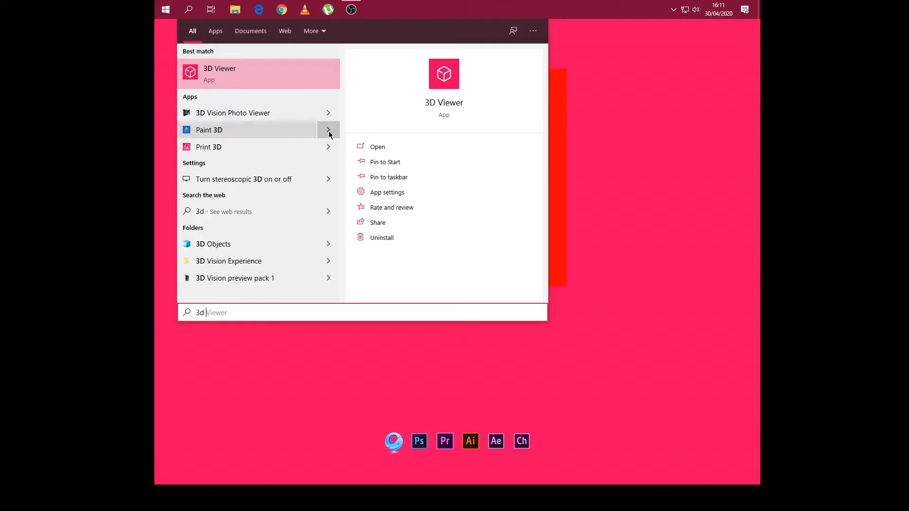
- Open Paint 3D from the search results and start a new blank project
{"action": "left_click", "coordinate": [241, 133]}
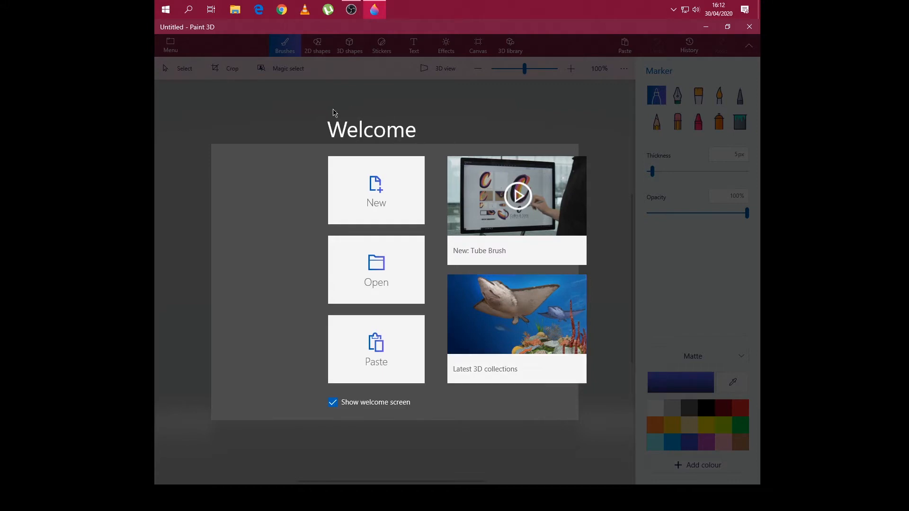
{"action": "left_click", "coordinate": [373, 186]}
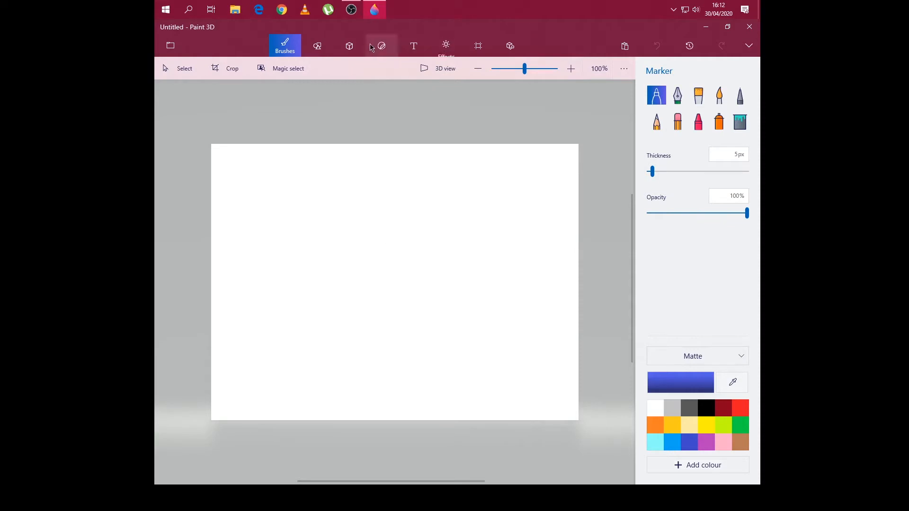
- Open the canvas settings and expand the toolbar so that the tool names are shown
{"action": "left_click", "coordinate": [478, 46]}
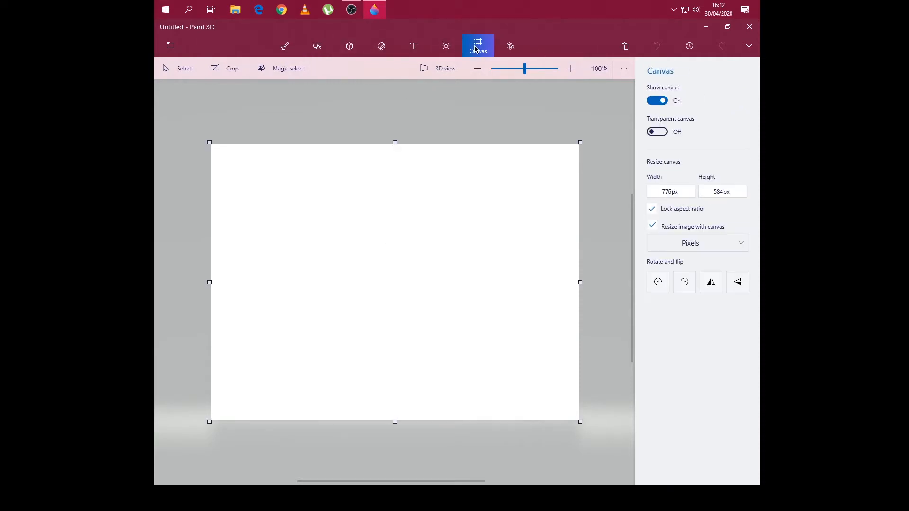
{"action": "left_click", "coordinate": [749, 45]}
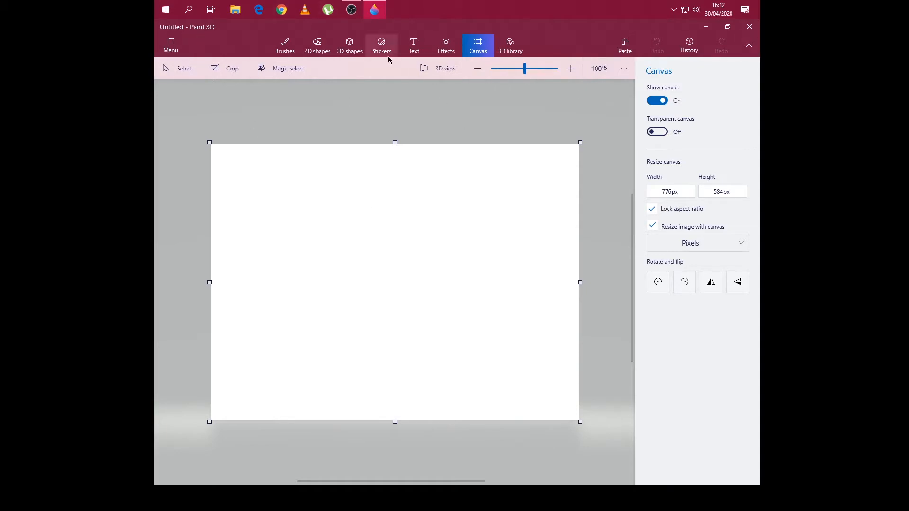
{"action": "left_click", "coordinate": [749, 46]}
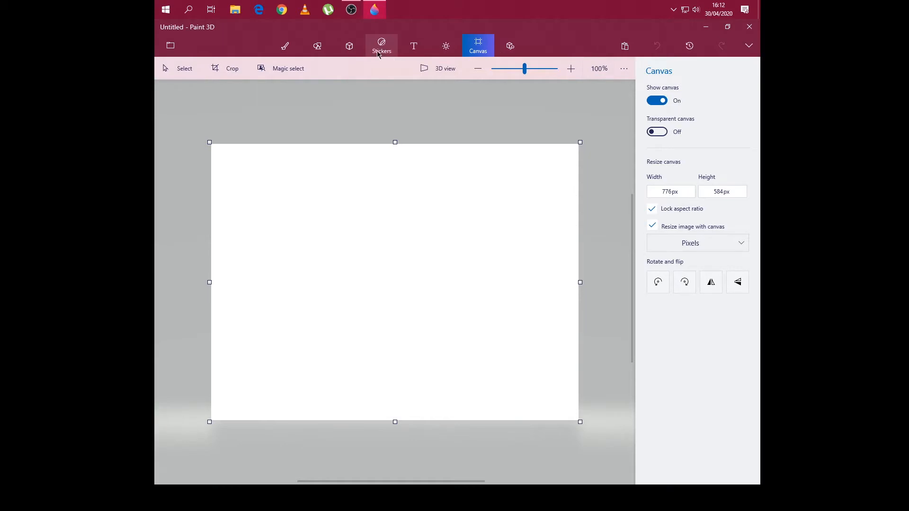
{"action": "left_click", "coordinate": [750, 47]}
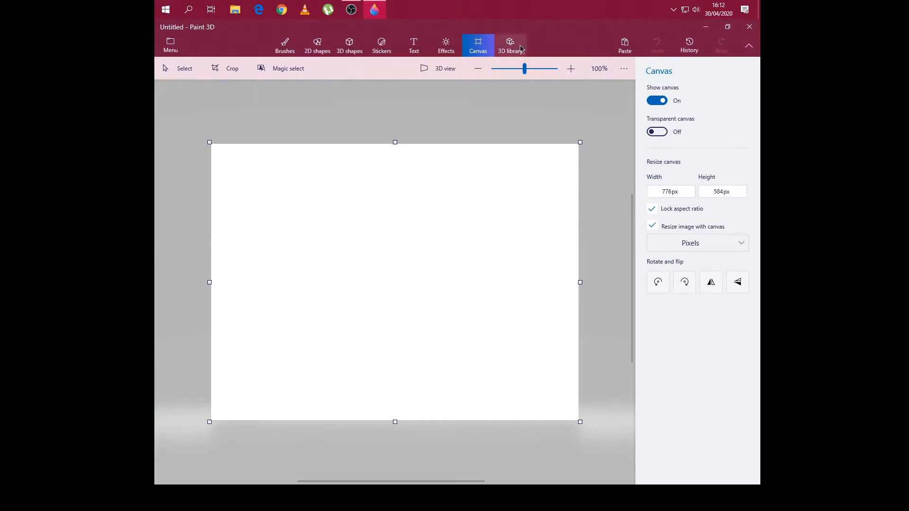
- Shrink the canvas to about 715 × 538 px and try hiding and showing it
{"action": "left_click", "coordinate": [659, 101]}
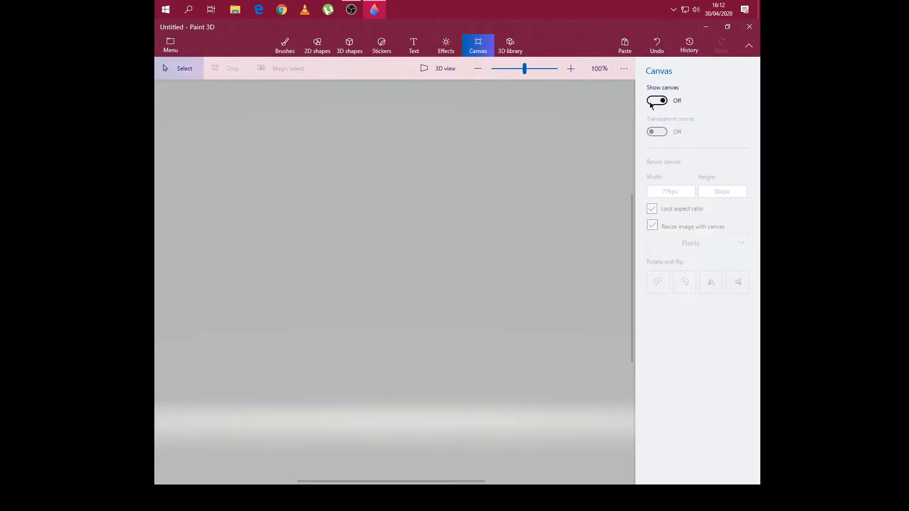
{"action": "left_click", "coordinate": [658, 101]}
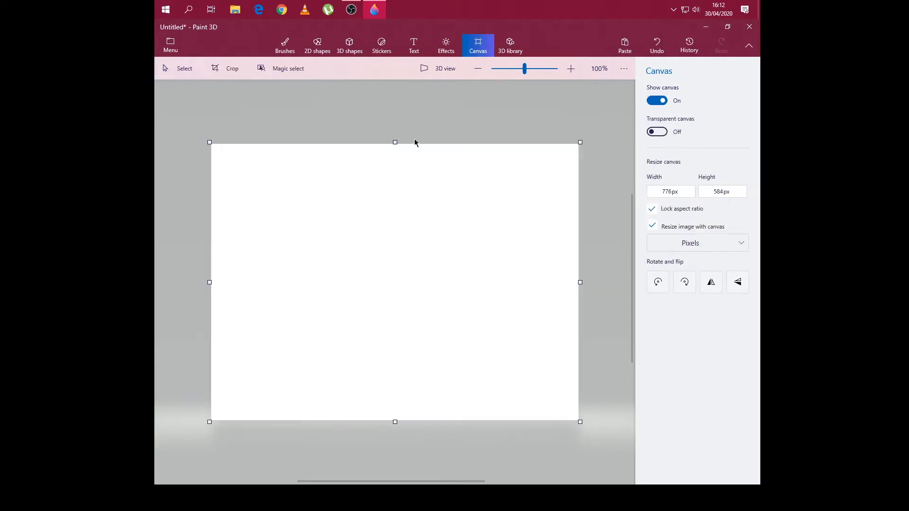
{"action": "mouse_move", "coordinate": [210, 142]}
{"action": "left_mouse_down"}
{"action": "mouse_move", "coordinate": [218, 158]}
{"action": "mouse_move", "coordinate": [195, 135]}
{"action": "mouse_move", "coordinate": [215, 156]}
{"action": "mouse_move", "coordinate": [223, 153]}
{"action": "left_mouse_up"}
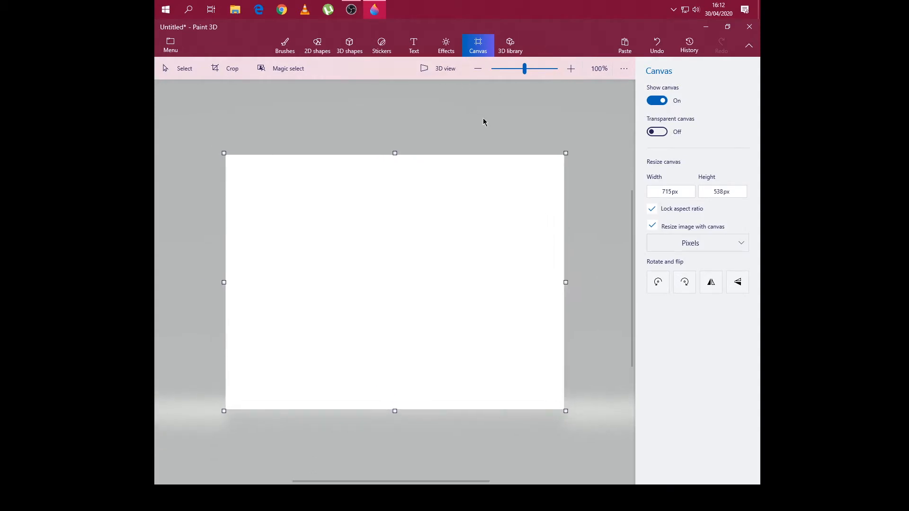
{"action": "left_click", "coordinate": [645, 101]}
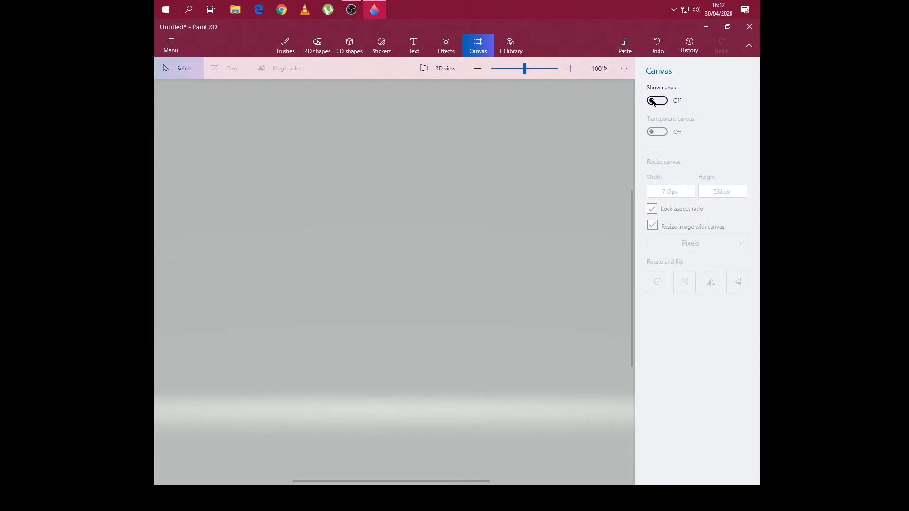
{"action": "left_click", "coordinate": [649, 100]}
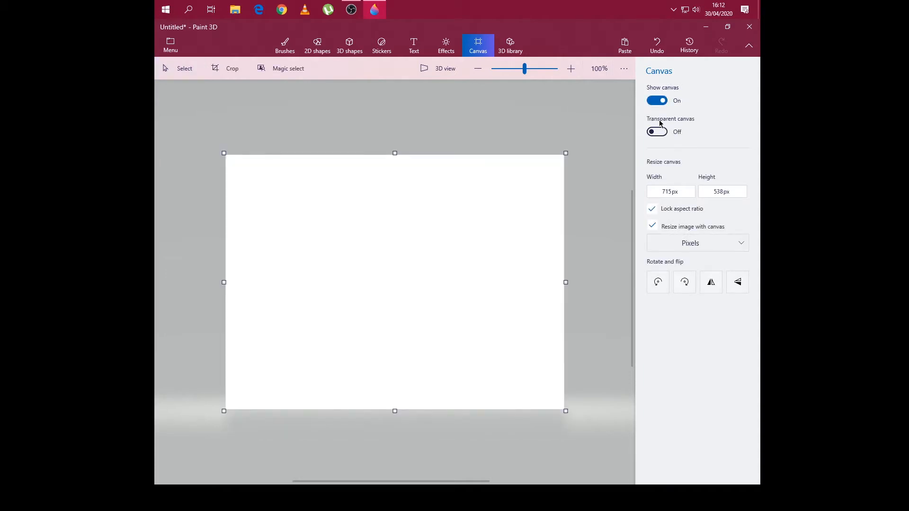
- Examine the canvas width and height, the resize units and the canvas visibility setting
{"action": "left_click", "coordinate": [688, 193]}
{"action": "left_click", "coordinate": [722, 192]}
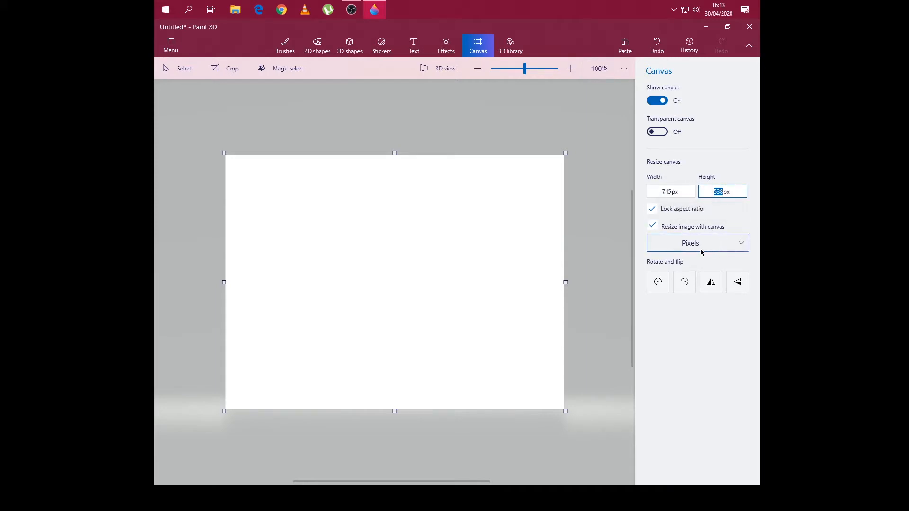
{"action": "left_click", "coordinate": [719, 248]}
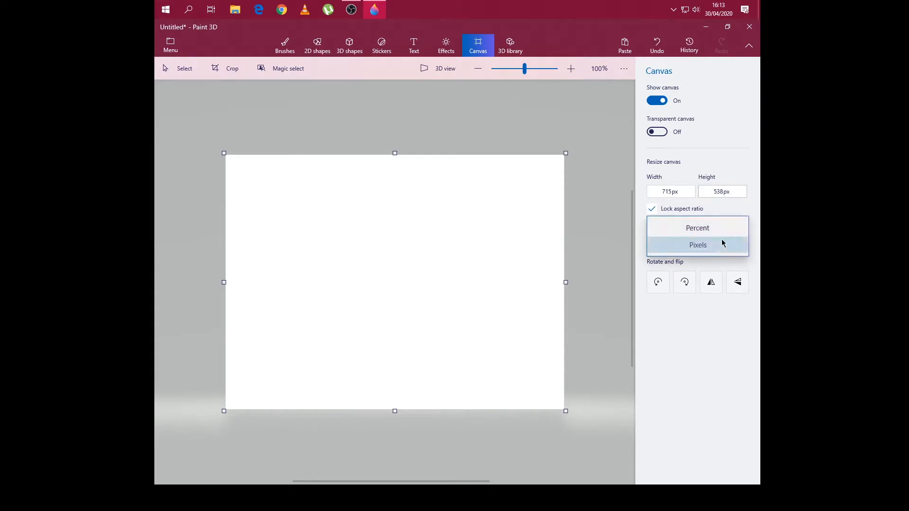
{"action": "left_click", "coordinate": [730, 211]}
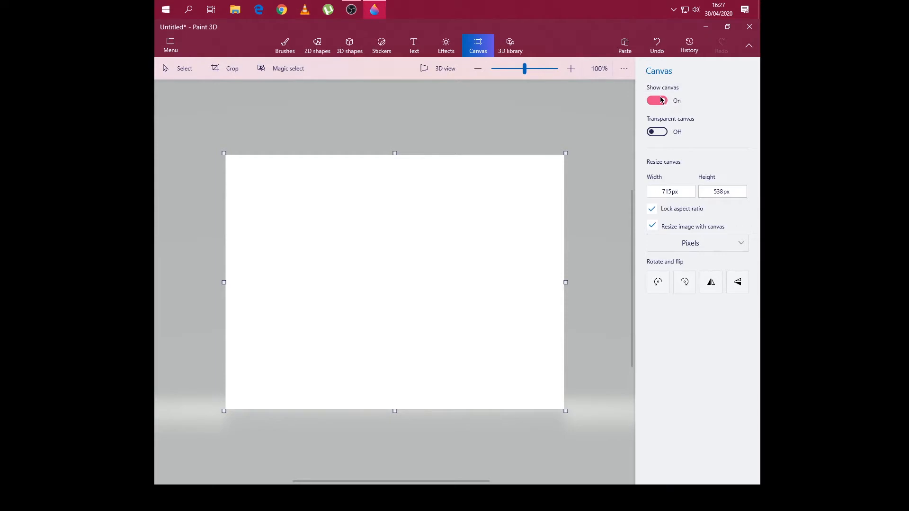
{"action": "left_click", "coordinate": [661, 102]}
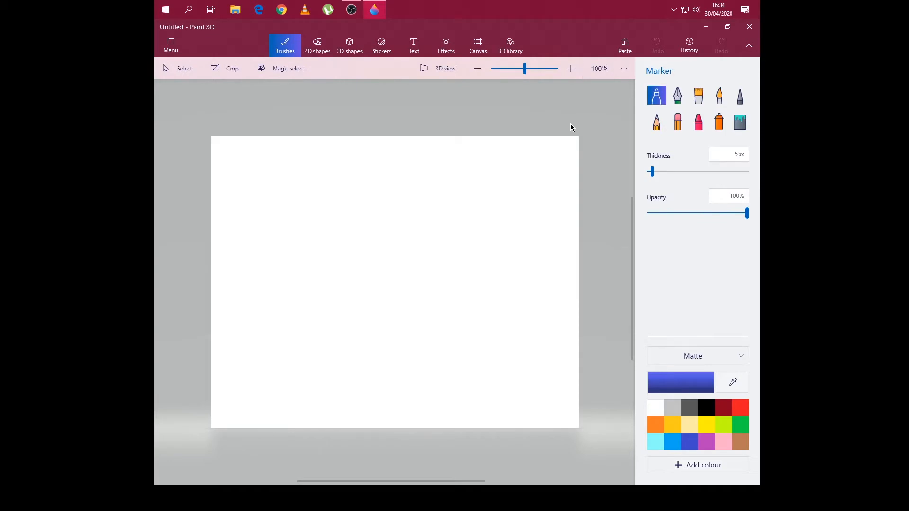
- Draw a 2D multipoint star beside the black square outline and fill it with solid red
{"action": "left_click", "coordinate": [320, 48]}
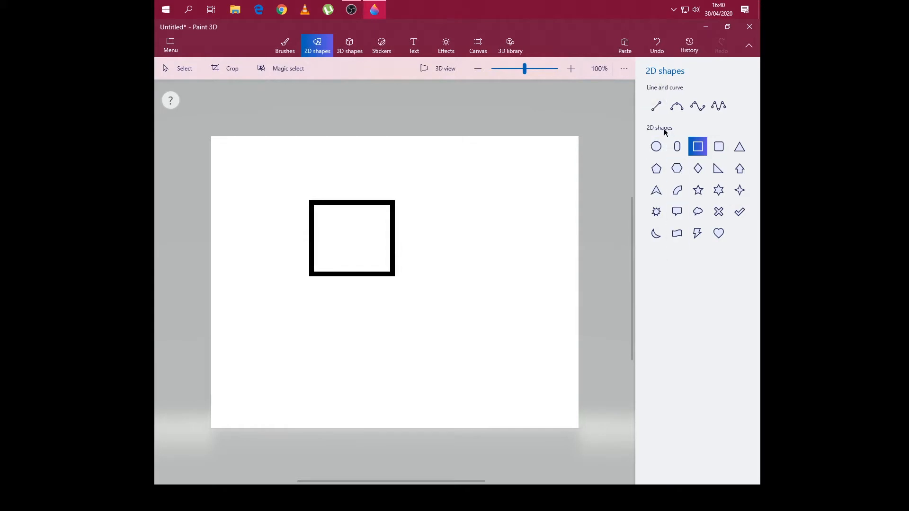
{"action": "left_click", "coordinate": [657, 212]}
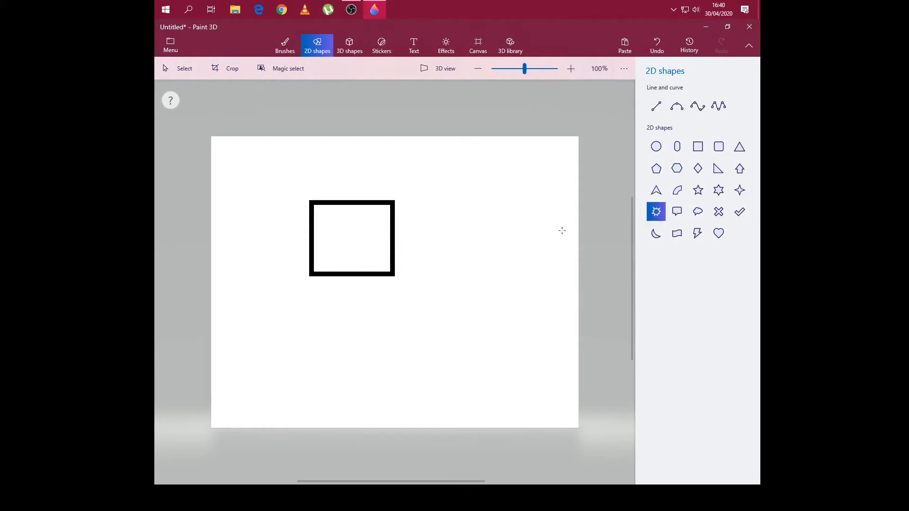
{"action": "left_click_drag", "start_coordinate": [438, 200], "coordinate": [545, 287]}
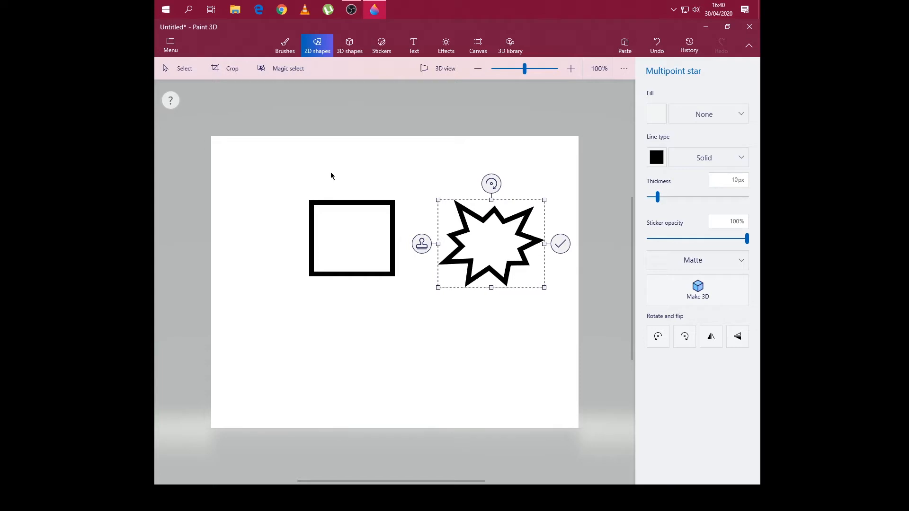
{"action": "left_click", "coordinate": [659, 114]}
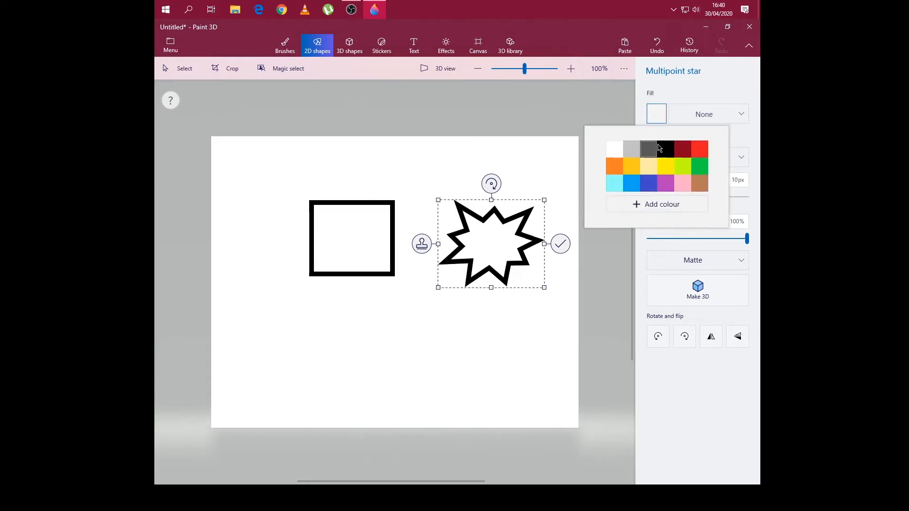
{"action": "left_click", "coordinate": [699, 148]}
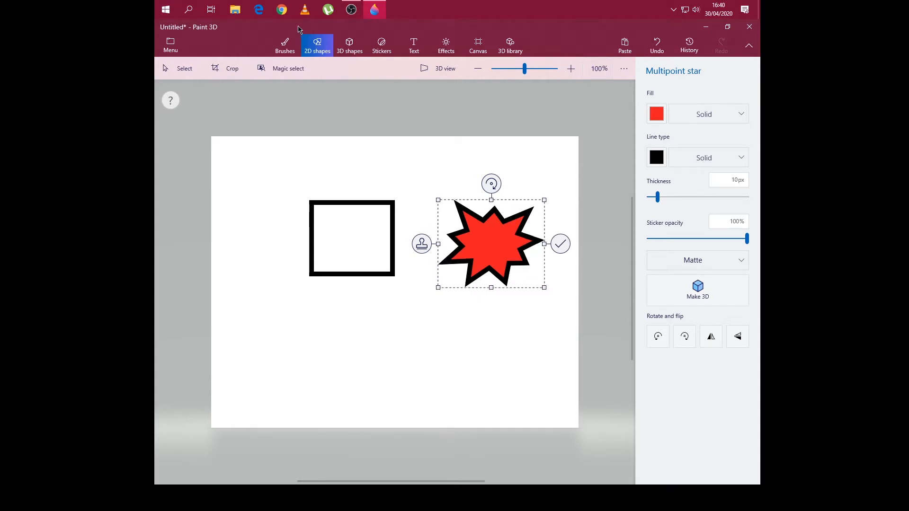
- Draw a blue matte 3D sphere overlapping the lower-left corner of the square
{"action": "left_click", "coordinate": [351, 46]}
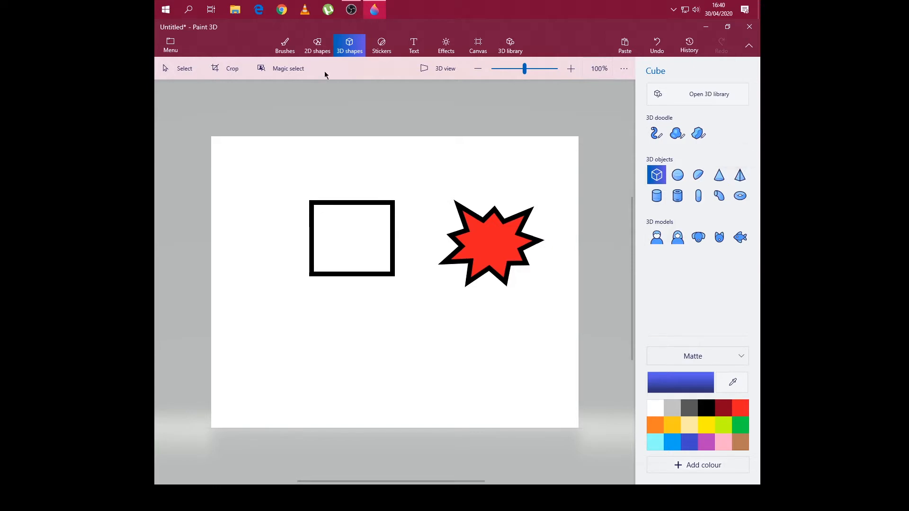
{"action": "left_click", "coordinate": [679, 175]}
{"action": "left_click_drag", "start_coordinate": [250, 260], "coordinate": [280, 290]}
{"action": "left_click_drag", "start_coordinate": [315, 322], "coordinate": [335, 341]}
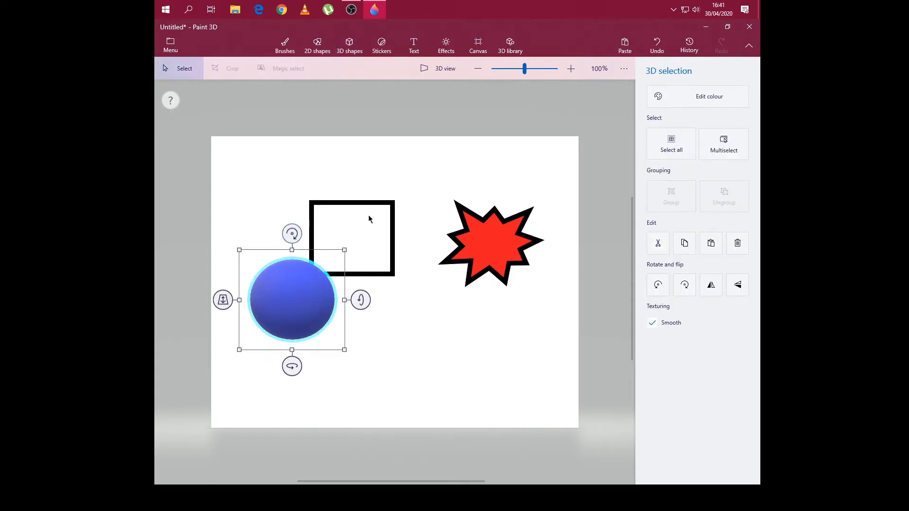
- Delete the sphere, the whole red star and the square to empty the canvas
{"action": "key", "text": "Delete"}
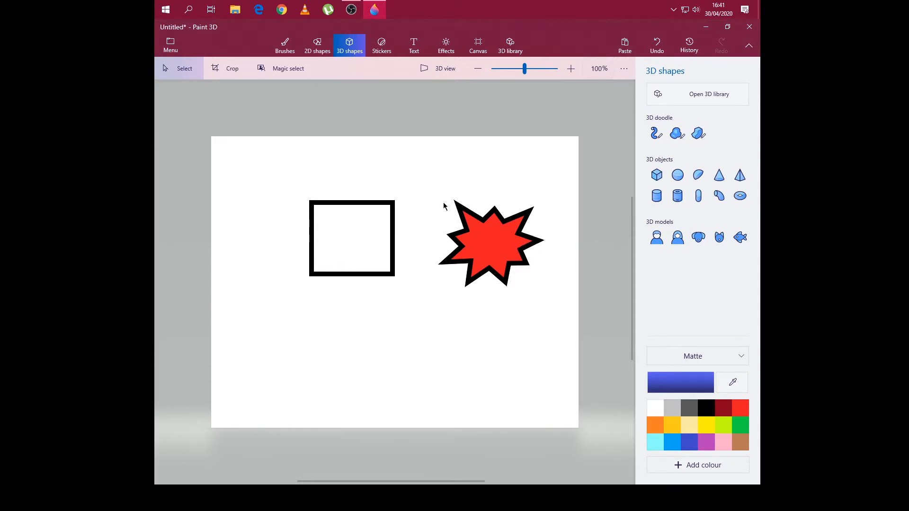
{"action": "left_click_drag", "start_coordinate": [433, 190], "coordinate": [544, 273]}
{"action": "key", "text": "Delete"}
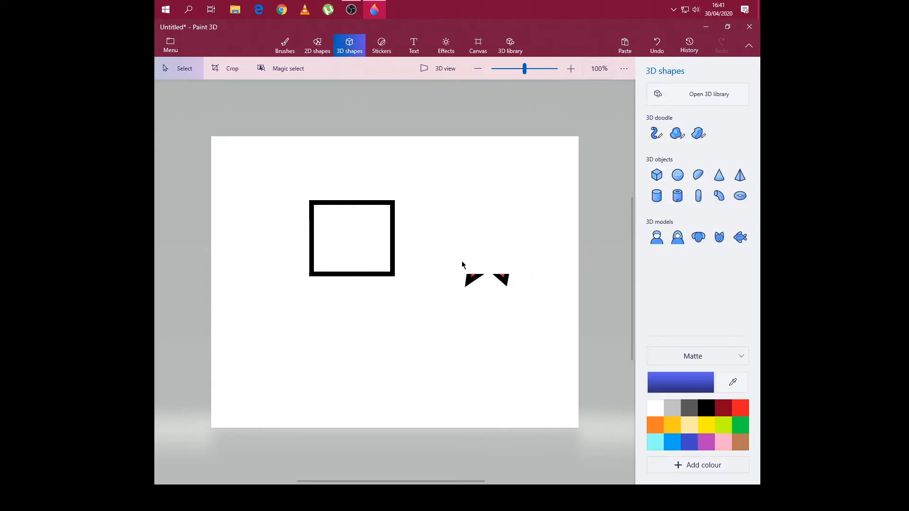
{"action": "left_click_drag", "start_coordinate": [463, 265], "coordinate": [505, 292]}
{"action": "key", "text": "Delete"}
{"action": "left_click_drag", "start_coordinate": [276, 188], "coordinate": [436, 300]}
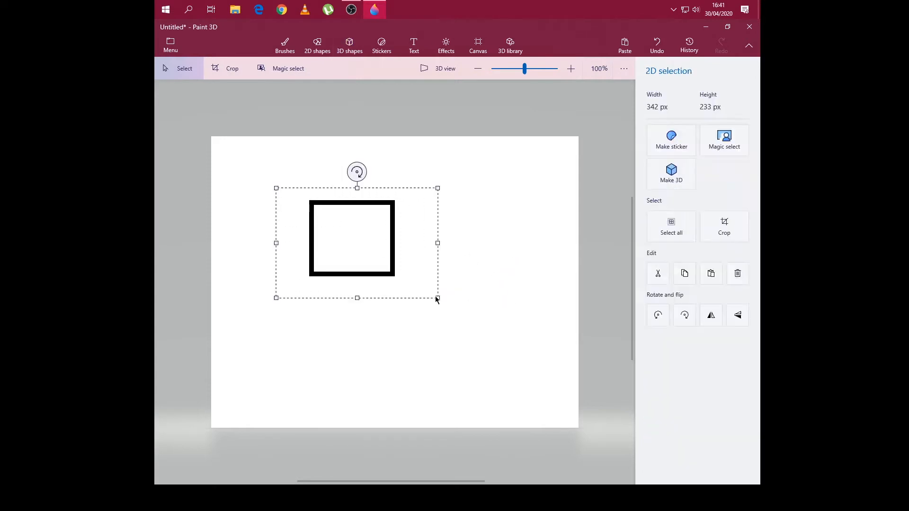
{"action": "key", "text": "Delete"}
- Hide the canvas and switch the workspace to 3D view at 68% zoom
{"action": "left_click", "coordinate": [479, 45]}
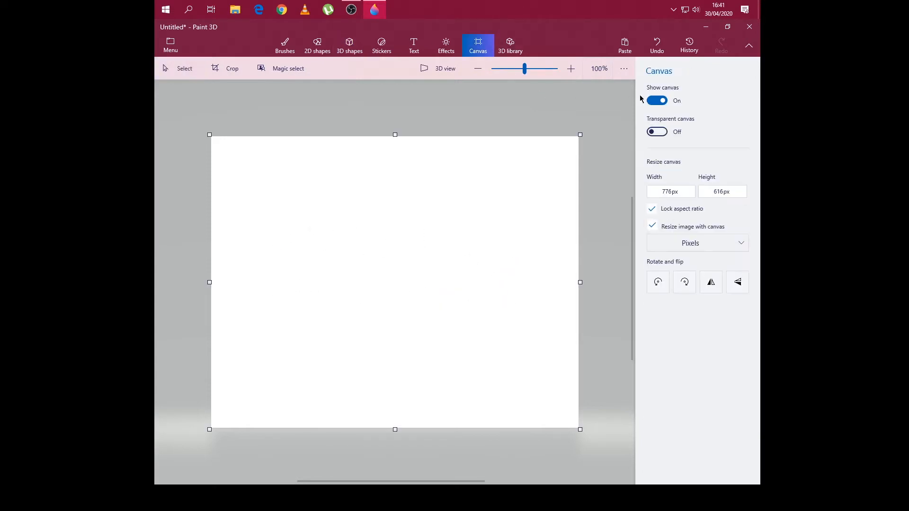
{"action": "left_click", "coordinate": [657, 101]}
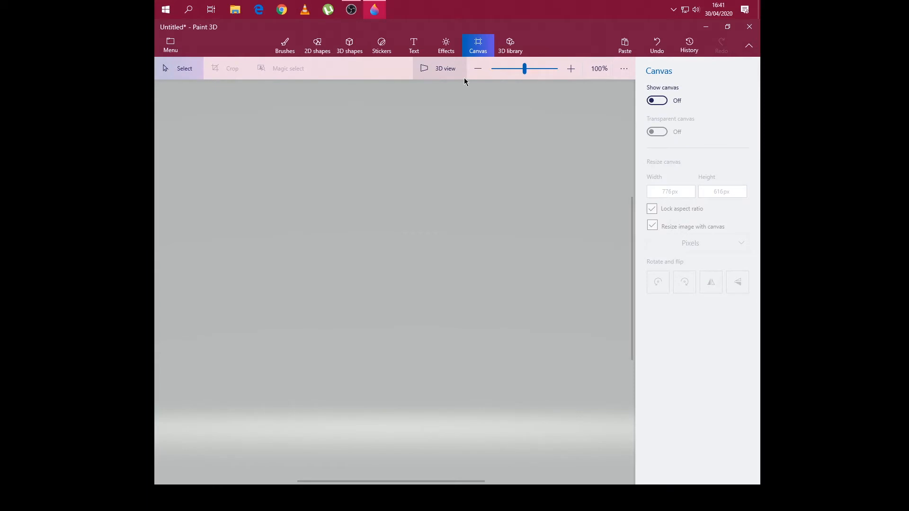
{"action": "left_click", "coordinate": [428, 69]}
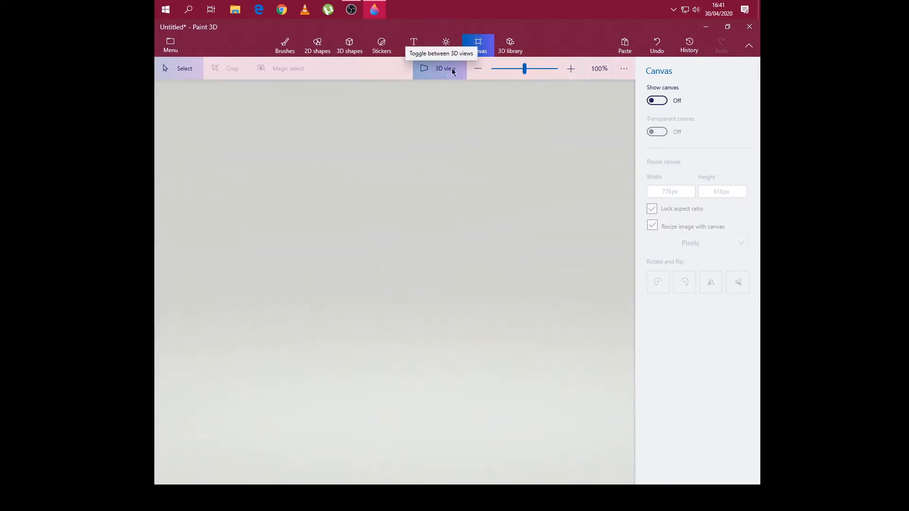
{"action": "left_click_drag", "start_coordinate": [524, 70], "coordinate": [520, 70]}
{"action": "left_click", "coordinate": [513, 68]}
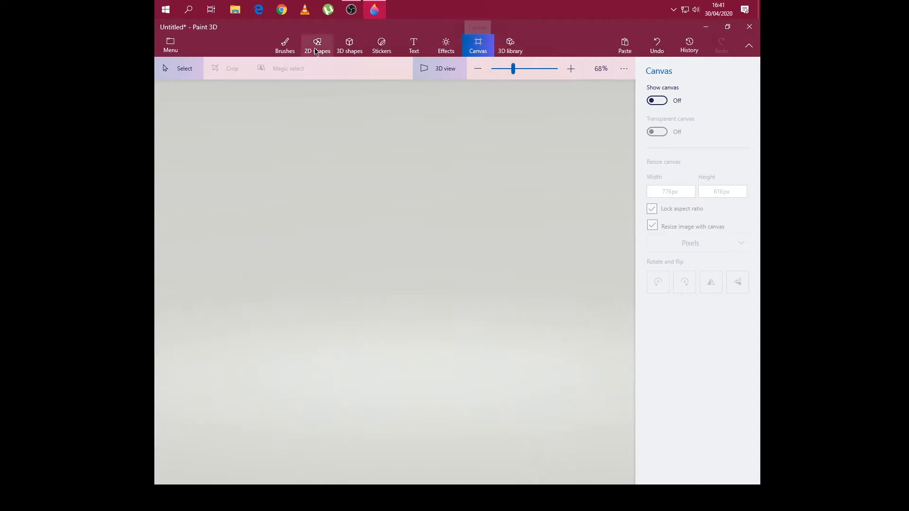
- Draw a blue matte 3D cube in the upper middle of the workspace
{"action": "left_click", "coordinate": [360, 52]}
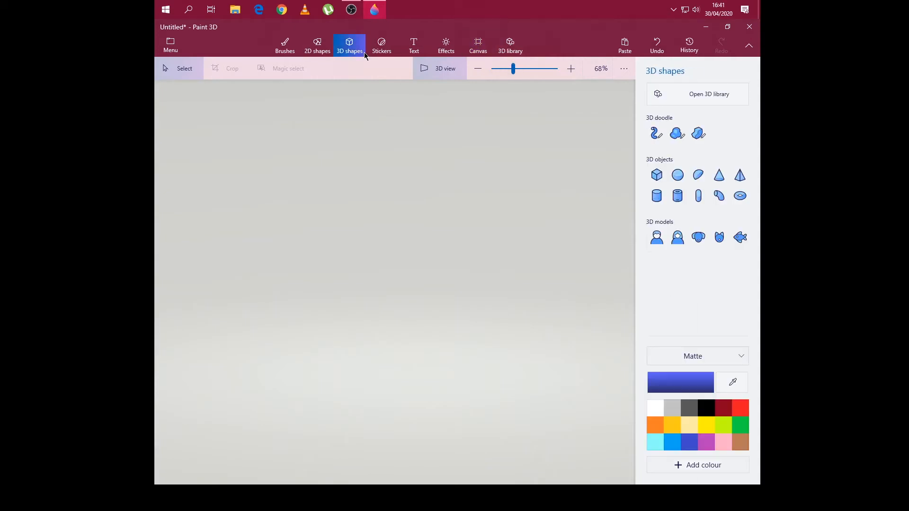
{"action": "left_click", "coordinate": [657, 175]}
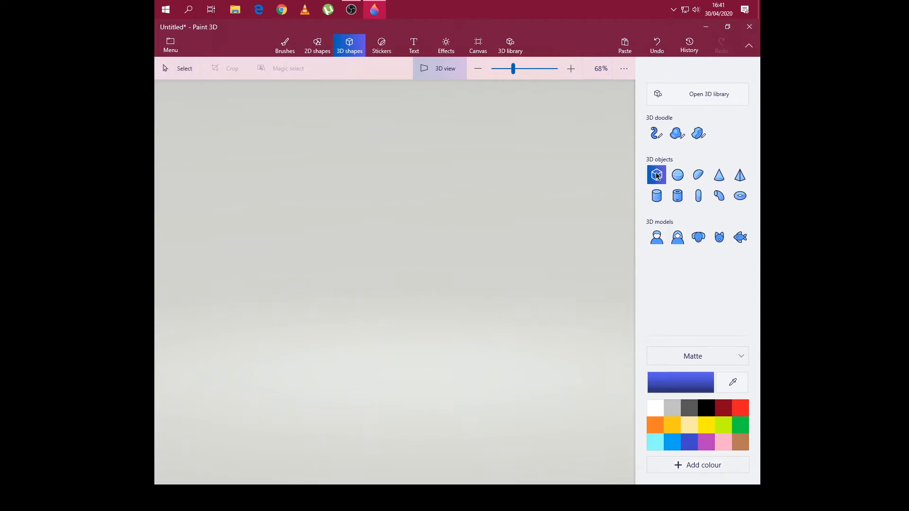
{"action": "left_click_drag", "start_coordinate": [329, 187], "coordinate": [391, 236]}
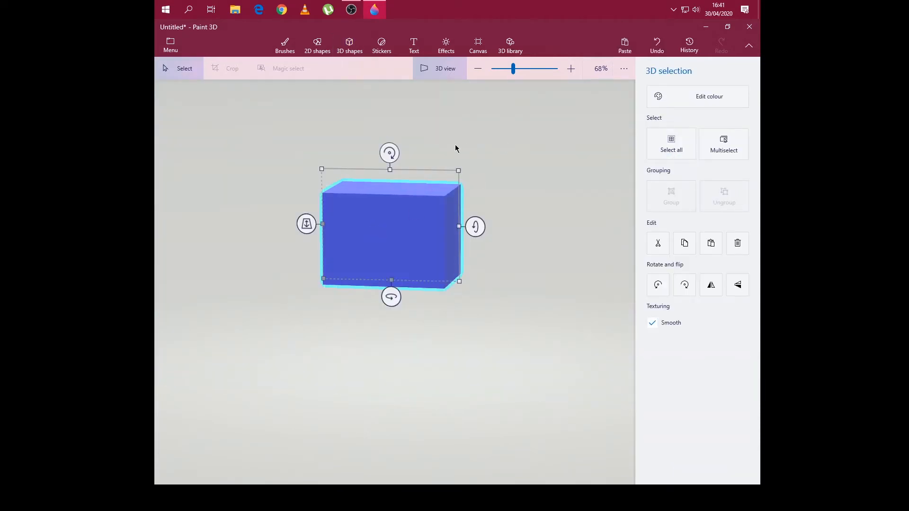
- Move the cube farther back in depth, try its rotation handles and deselect it
{"action": "left_click_drag", "start_coordinate": [484, 145], "coordinate": [504, 164]}
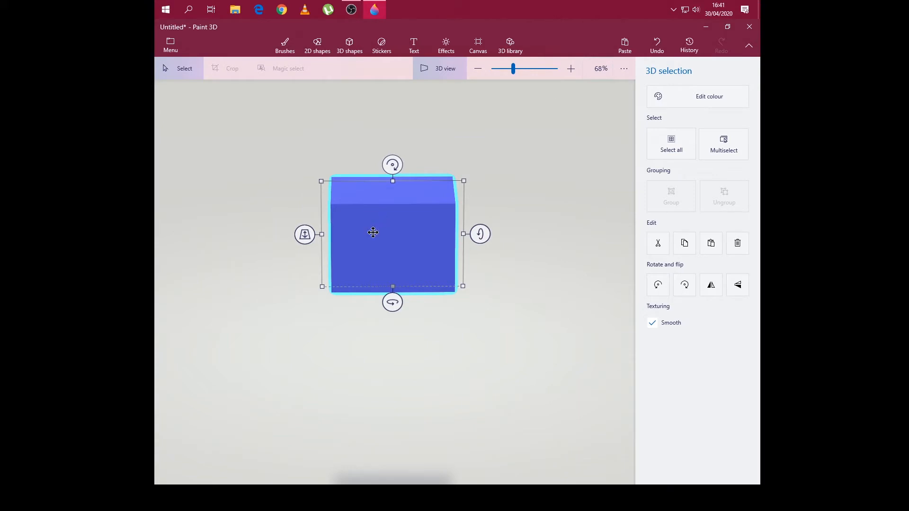
{"action": "left_click_drag", "start_coordinate": [305, 237], "coordinate": [305, 211]}
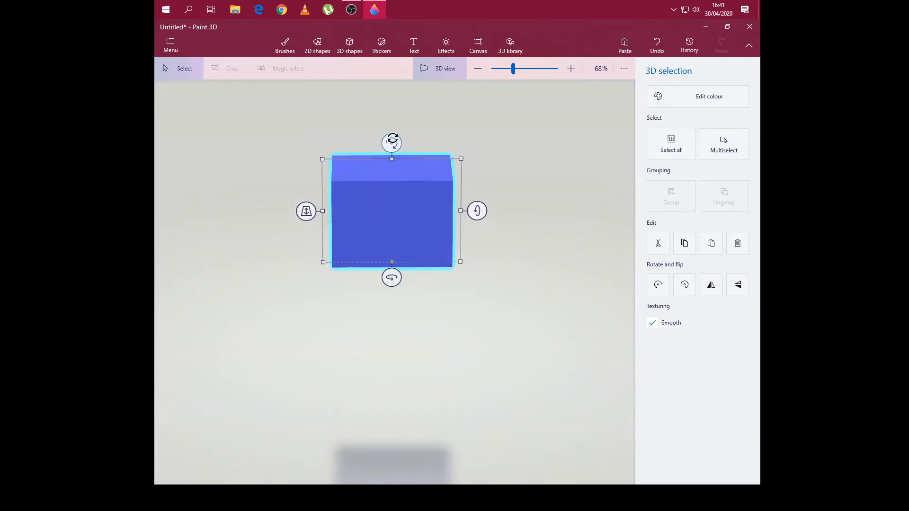
{"action": "mouse_move", "coordinate": [392, 143]}
{"action": "left_mouse_down"}
{"action": "mouse_move", "coordinate": [406, 143]}
{"action": "mouse_move", "coordinate": [395, 146]}
{"action": "left_mouse_up"}
{"action": "left_click_drag", "start_coordinate": [476, 211], "coordinate": [468, 159]}
{"action": "left_click", "coordinate": [515, 124]}
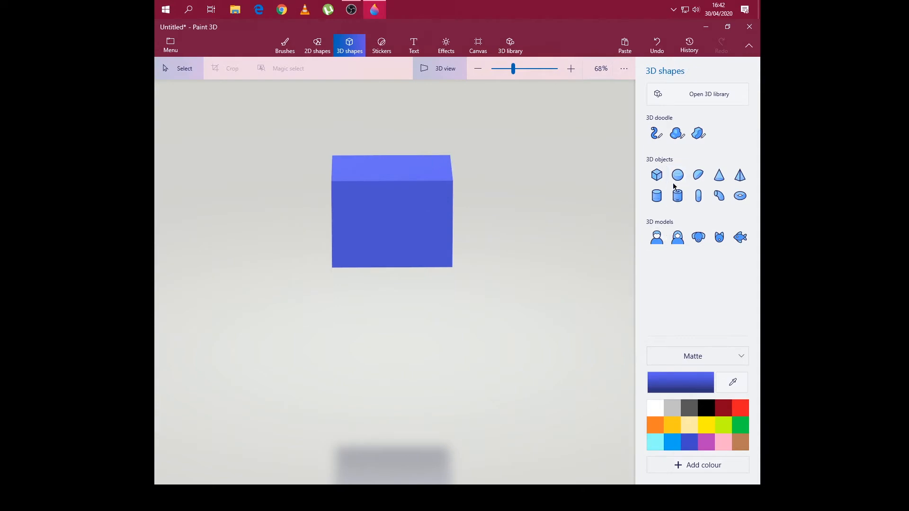
- Draw a blue matte 3D man in the upper left of the workspace and a woman model below him
{"action": "left_click", "coordinate": [657, 237]}
{"action": "left_click_drag", "start_coordinate": [239, 116], "coordinate": [262, 215]}
{"action": "left_click_drag", "start_coordinate": [199, 168], "coordinate": [201, 172]}
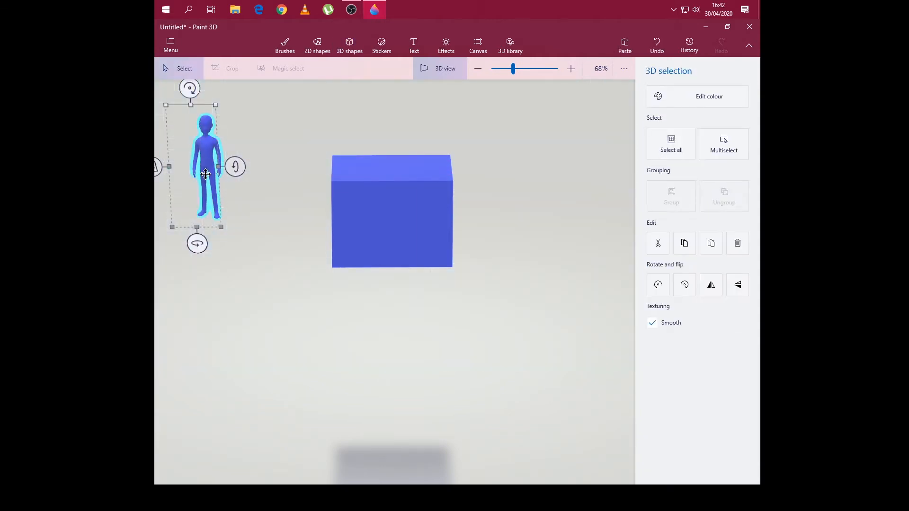
{"action": "left_click", "coordinate": [364, 142]}
{"action": "left_click", "coordinate": [678, 237]}
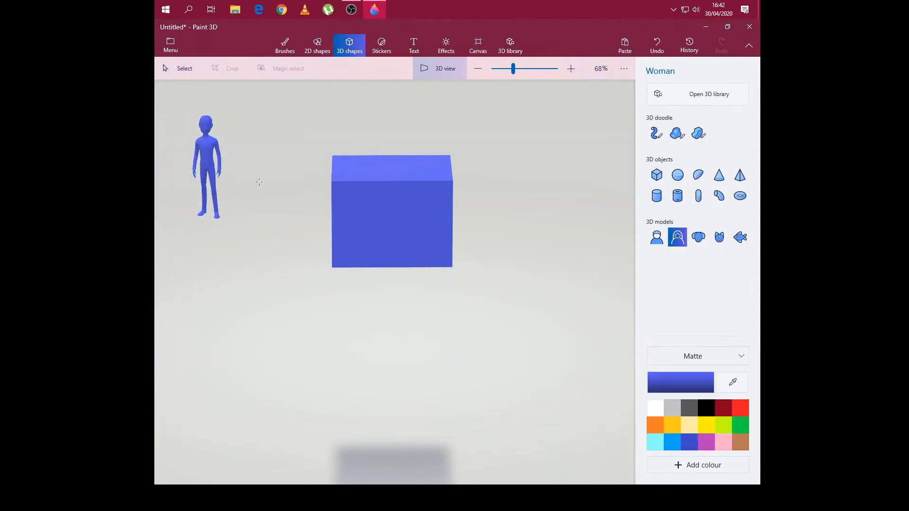
{"action": "mouse_move", "coordinate": [222, 265]}
{"action": "left_mouse_down"}
{"action": "mouse_move", "coordinate": [279, 303]}
{"action": "mouse_move", "coordinate": [317, 366]}
{"action": "left_mouse_up"}
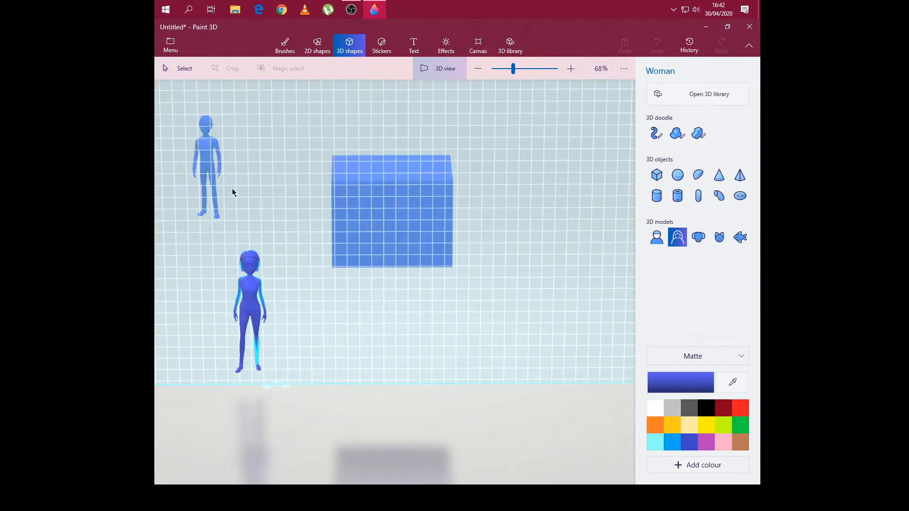
- Recolour the woman model light pink and the man model dark grey
{"action": "left_click", "coordinate": [213, 172]}
{"action": "left_click", "coordinate": [257, 263]}
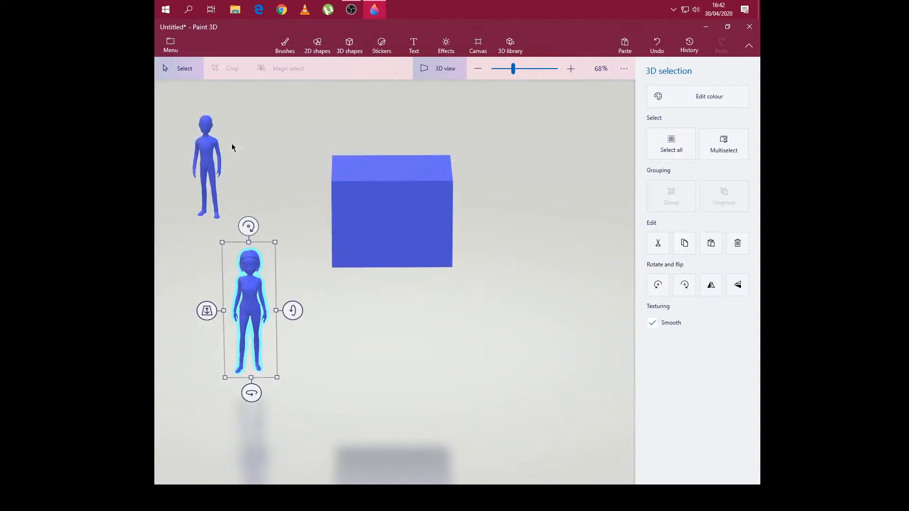
{"action": "left_click", "coordinate": [695, 101]}
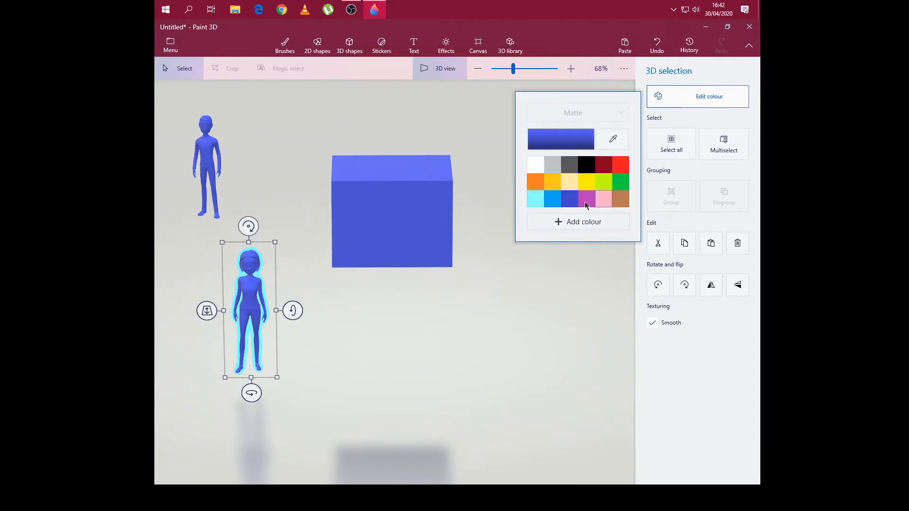
{"action": "left_click", "coordinate": [603, 199]}
{"action": "left_click", "coordinate": [217, 163]}
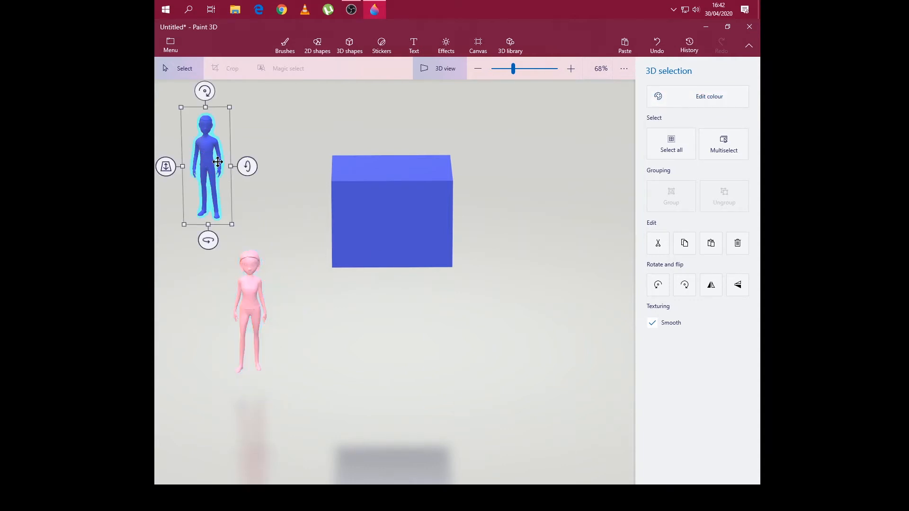
{"action": "left_click", "coordinate": [671, 105]}
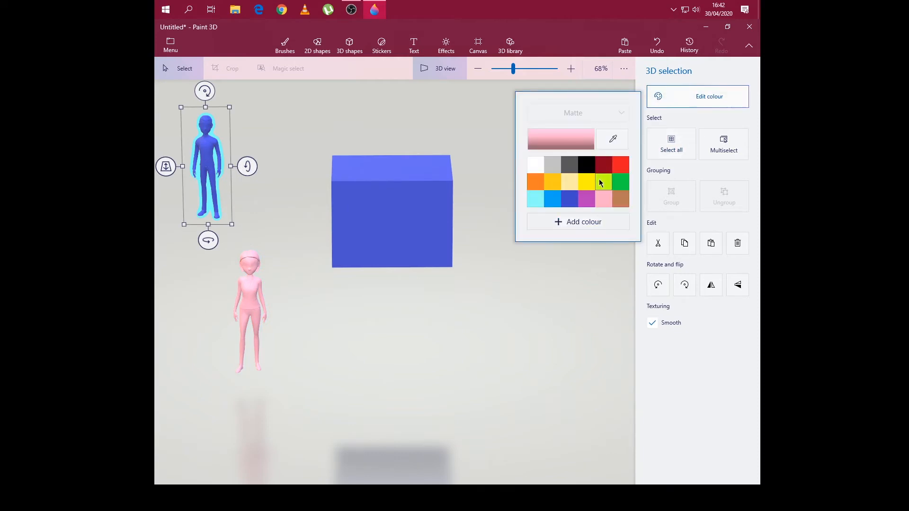
{"action": "left_click", "coordinate": [570, 164]}
{"action": "left_click", "coordinate": [541, 268]}
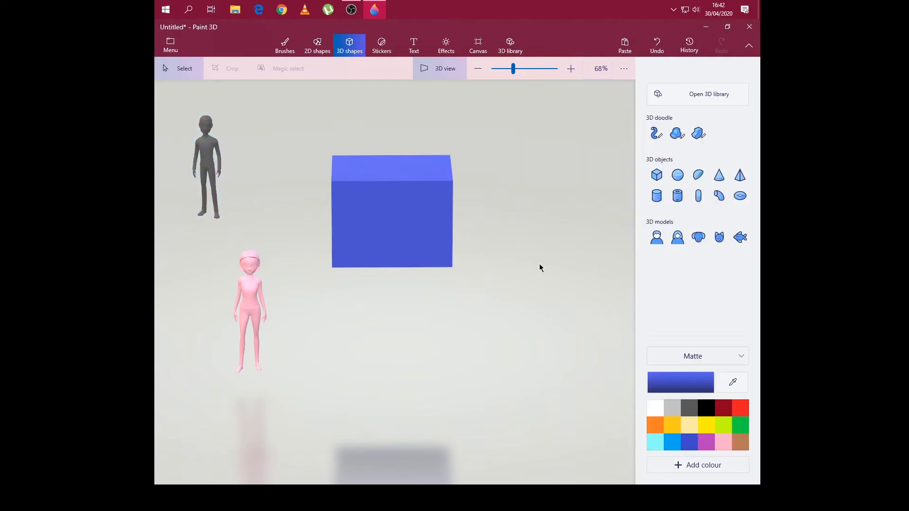
- Move the grey man so that he stands on top of the cube's left part
{"action": "left_click_drag", "start_coordinate": [232, 159], "coordinate": [203, 156]}
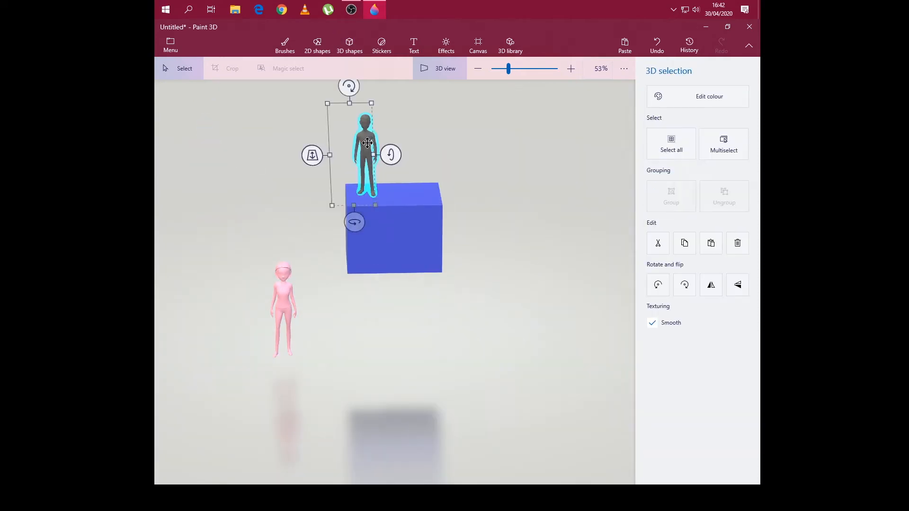
{"action": "mouse_move", "coordinate": [366, 143]}
{"action": "left_mouse_down"}
{"action": "mouse_move", "coordinate": [237, 137]}
{"action": "mouse_move", "coordinate": [222, 149]}
{"action": "mouse_move", "coordinate": [357, 138]}
{"action": "mouse_move", "coordinate": [374, 146]}
{"action": "mouse_move", "coordinate": [365, 148]}
{"action": "left_mouse_up"}
{"action": "left_click", "coordinate": [323, 323]}
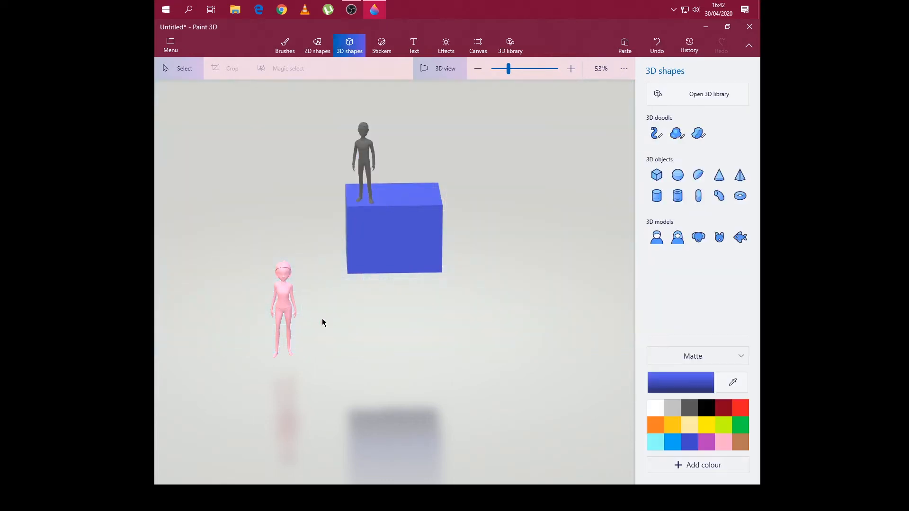
- Move the pink woman onto the cube, to the right of the grey man
{"action": "left_click", "coordinate": [283, 303]}
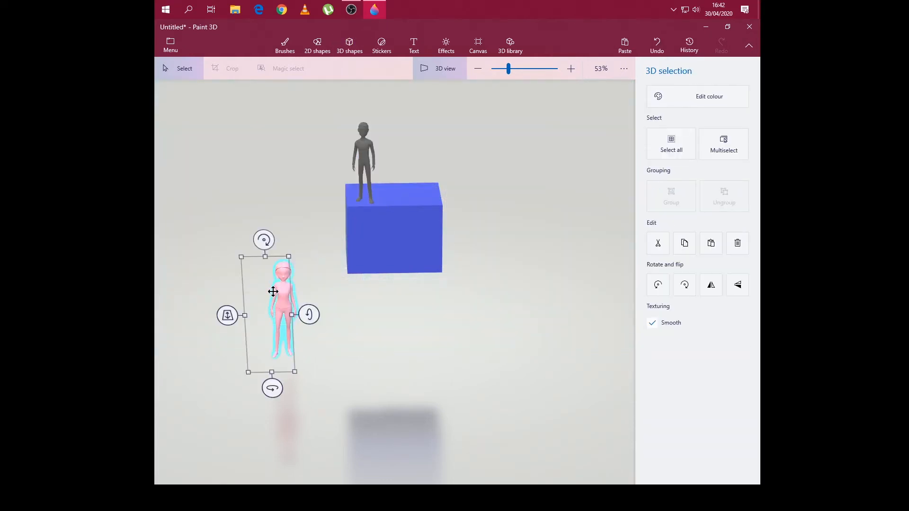
{"action": "left_click_drag", "start_coordinate": [274, 293], "coordinate": [398, 141]}
{"action": "left_click", "coordinate": [216, 223]}
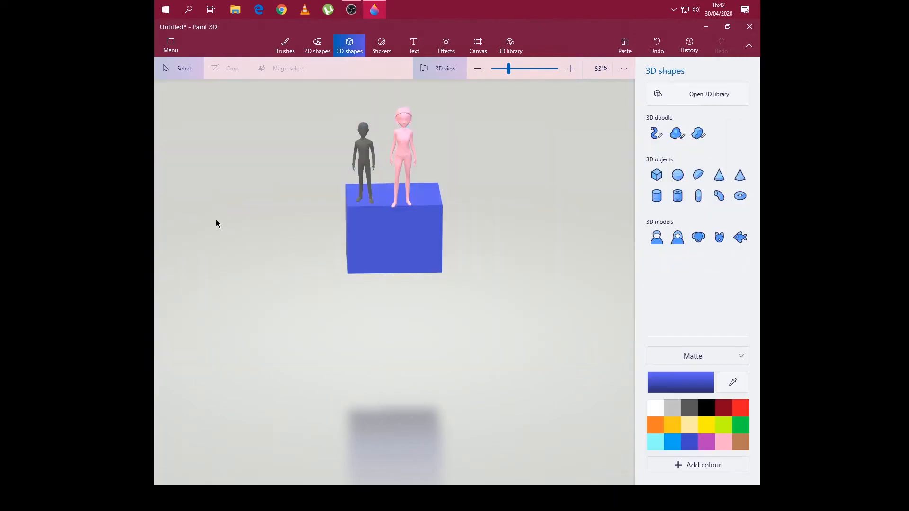
- Shrink the woman to about the man's height and reposition her on the cube beside him
{"action": "left_click", "coordinate": [406, 163]}
{"action": "left_click_drag", "start_coordinate": [361, 90], "coordinate": [368, 108]}
{"action": "left_click", "coordinate": [412, 166]}
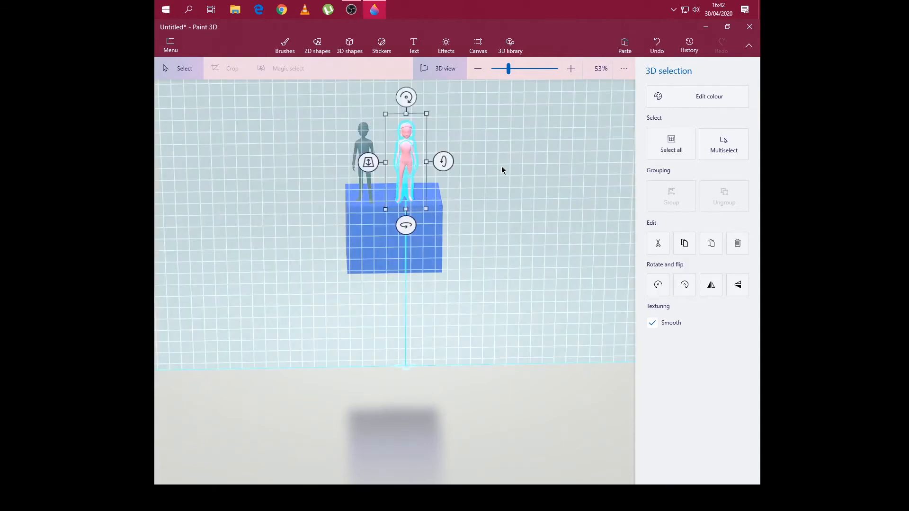
{"action": "left_click", "coordinate": [502, 167]}
- From a side view, correct the woman's depth position so that she stands on the cube in line with the man
{"action": "left_click_drag", "start_coordinate": [416, 257], "coordinate": [317, 168]}
{"action": "right_click_drag", "start_coordinate": [411, 232], "coordinate": [381, 240]}
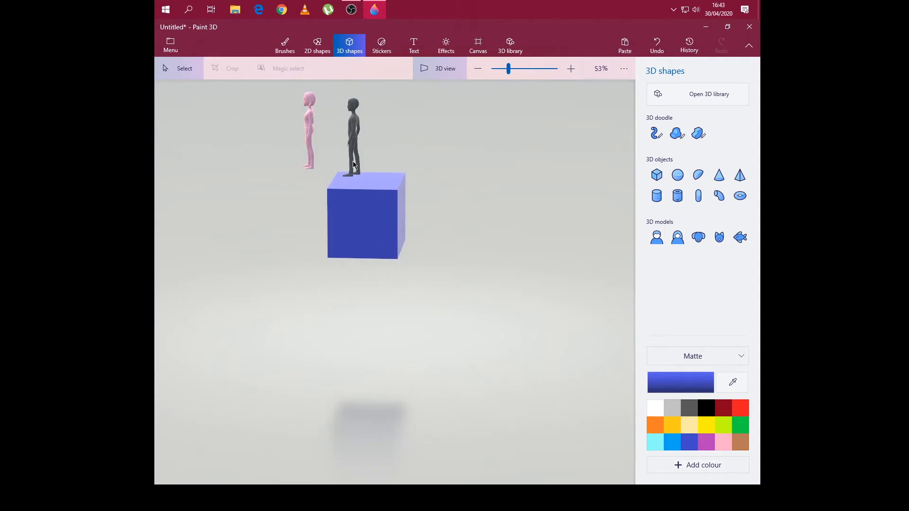
{"action": "left_click", "coordinate": [311, 128]}
{"action": "left_click_drag", "start_coordinate": [311, 128], "coordinate": [351, 144]}
{"action": "left_click", "coordinate": [298, 195]}
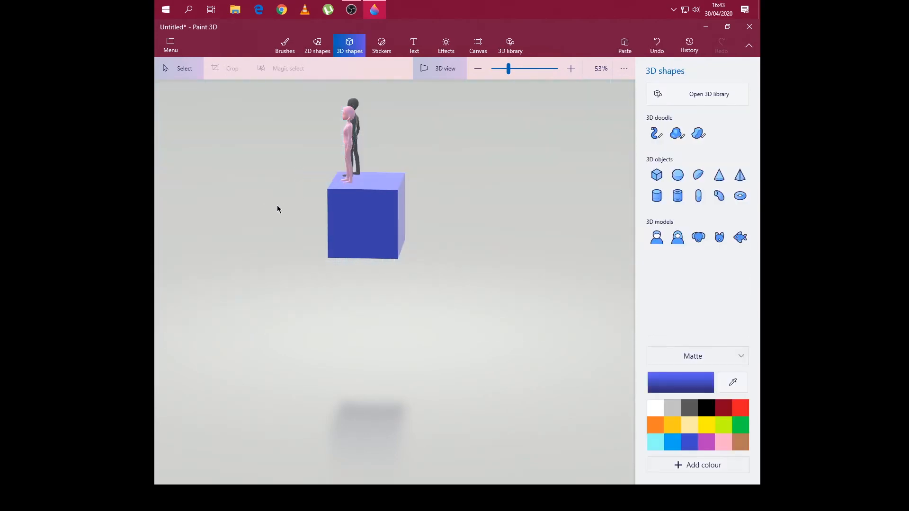
{"action": "right_click_drag", "start_coordinate": [277, 205], "coordinate": [423, 204]}
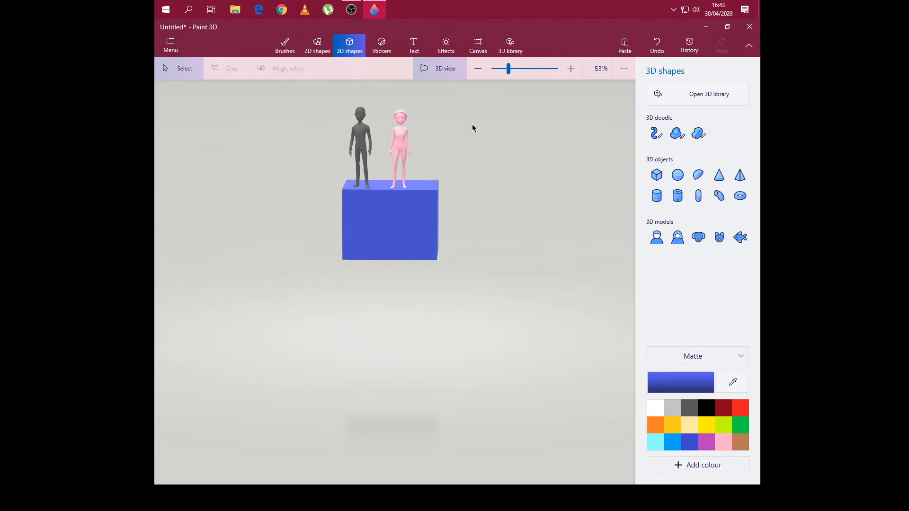
- Insert the Velociraptor model from the Dinosaurs collection of the 3D library
{"action": "left_click", "coordinate": [709, 97]}
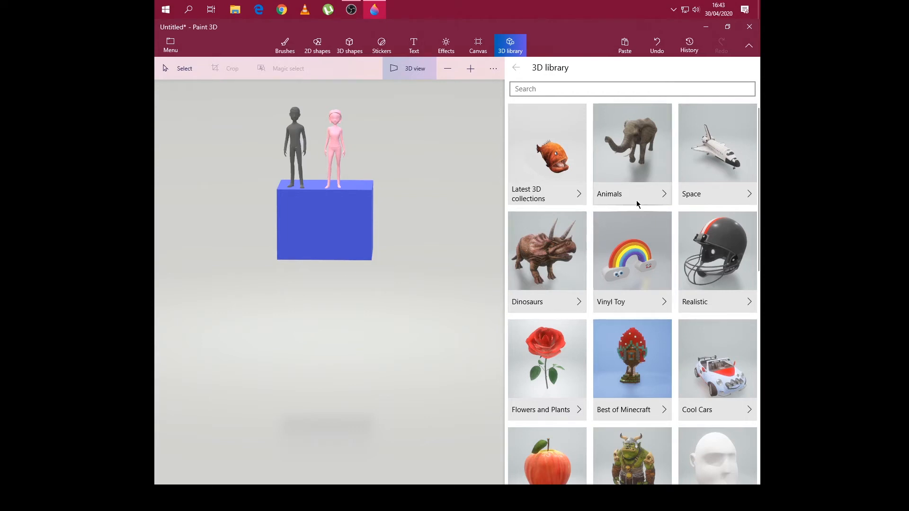
{"action": "left_click", "coordinate": [547, 256]}
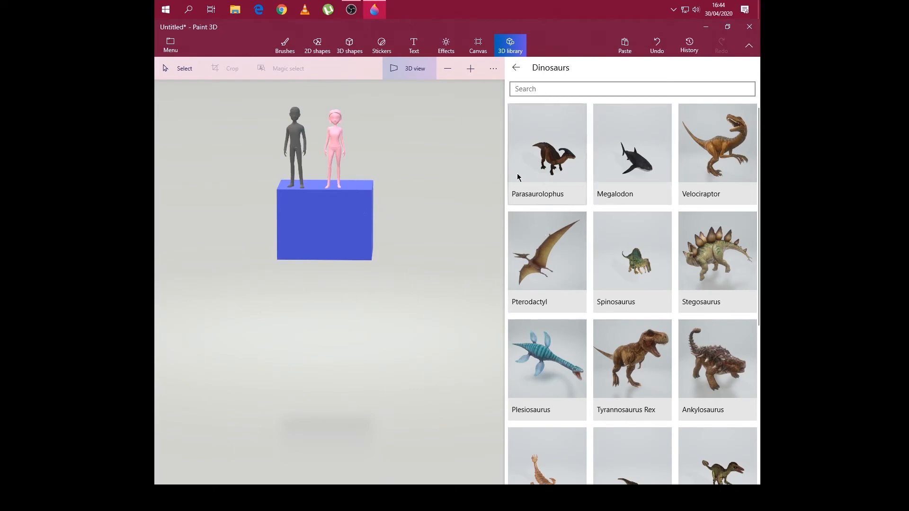
{"action": "scroll", "coordinate": [666, 250], "scroll_direction": "down", "scroll_amount": 5}
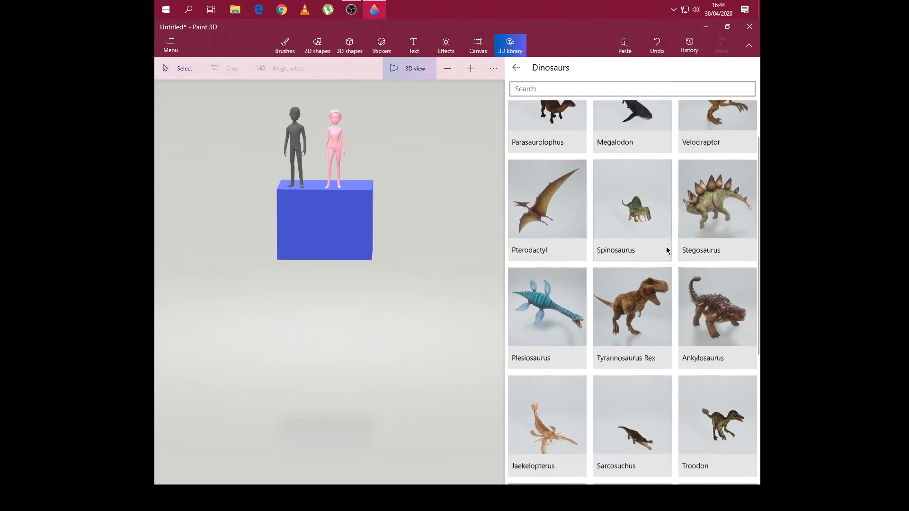
{"action": "scroll", "coordinate": [663, 221], "scroll_direction": "up", "scroll_amount": 5}
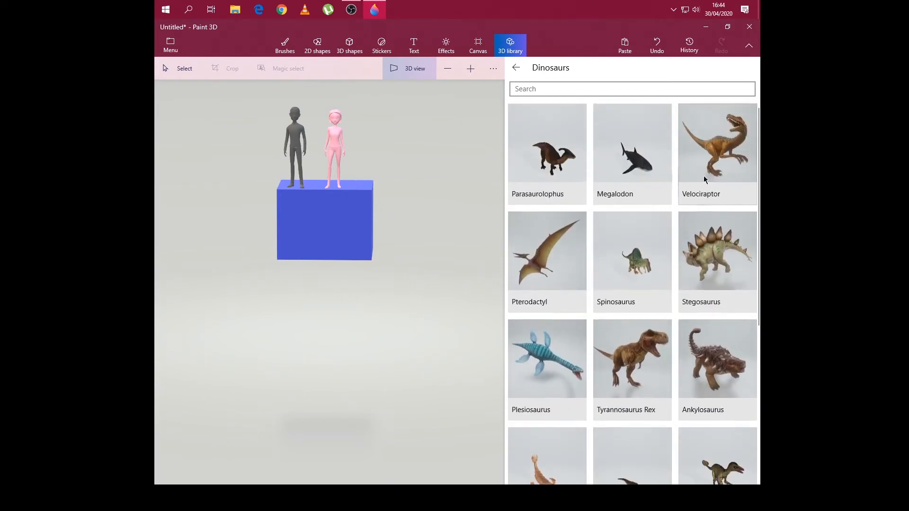
{"action": "left_click", "coordinate": [695, 200]}
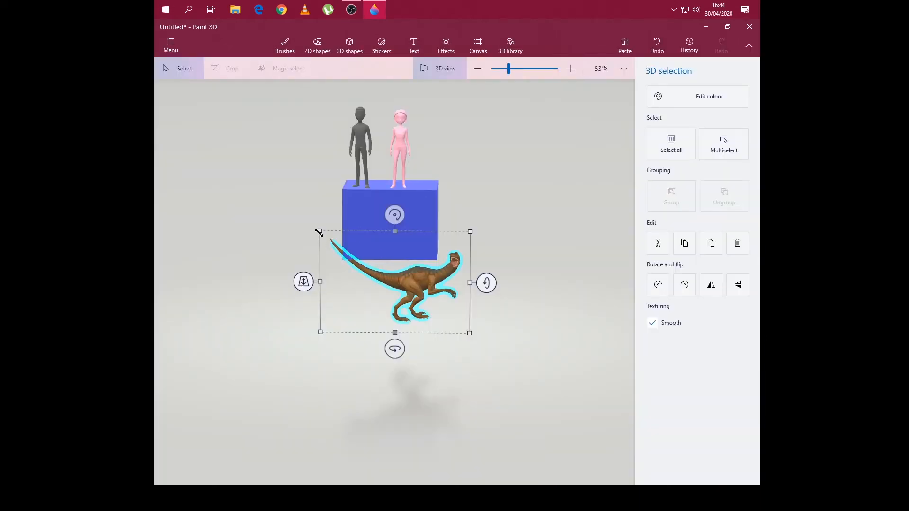
- Enlarge the velociraptor slightly, move it to the left of the cube and adjust its tilt
{"action": "left_click_drag", "start_coordinate": [319, 232], "coordinate": [304, 221]}
{"action": "left_click_drag", "start_coordinate": [408, 318], "coordinate": [246, 199]}
{"action": "mouse_move", "coordinate": [333, 187]}
{"action": "left_mouse_down"}
{"action": "mouse_move", "coordinate": [329, 169]}
{"action": "mouse_move", "coordinate": [332, 199]}
{"action": "left_mouse_up"}
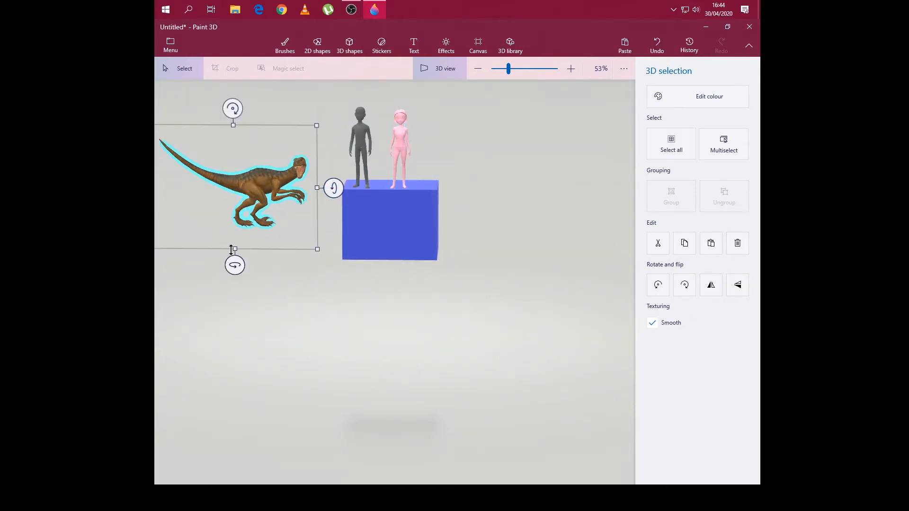
- Turn the velociraptor about its vertical axis, place it just left of the cube and check the scene from all sides
{"action": "left_click_drag", "start_coordinate": [235, 263], "coordinate": [294, 265]}
{"action": "left_click_drag", "start_coordinate": [231, 164], "coordinate": [290, 225]}
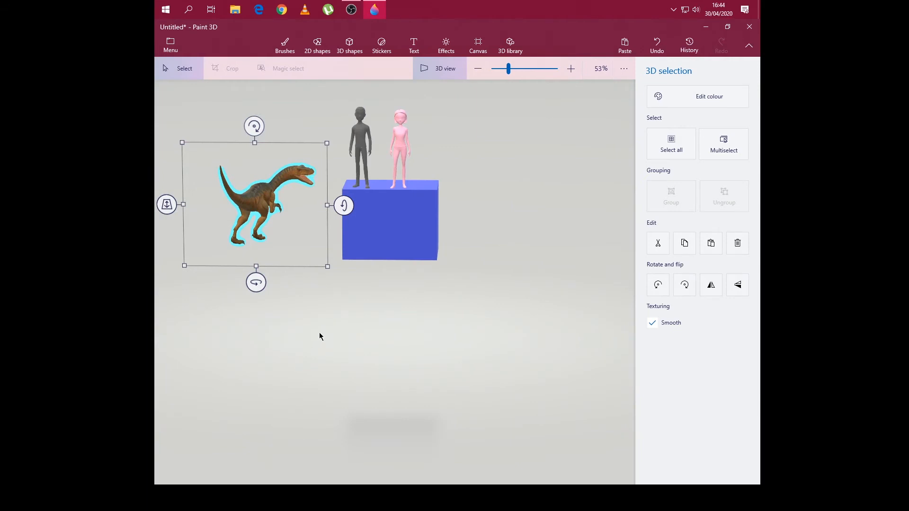
{"action": "left_click", "coordinate": [320, 334]}
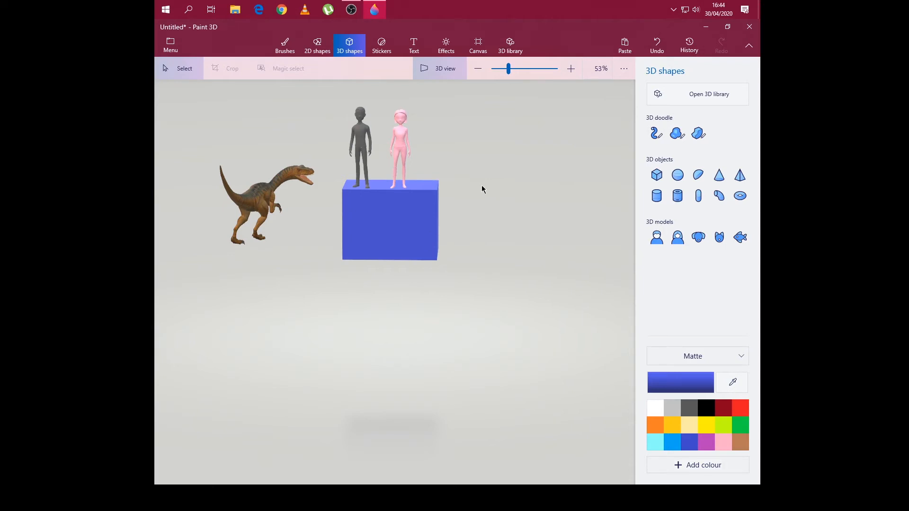
{"action": "left_click_drag", "start_coordinate": [482, 189], "coordinate": [189, 194]}
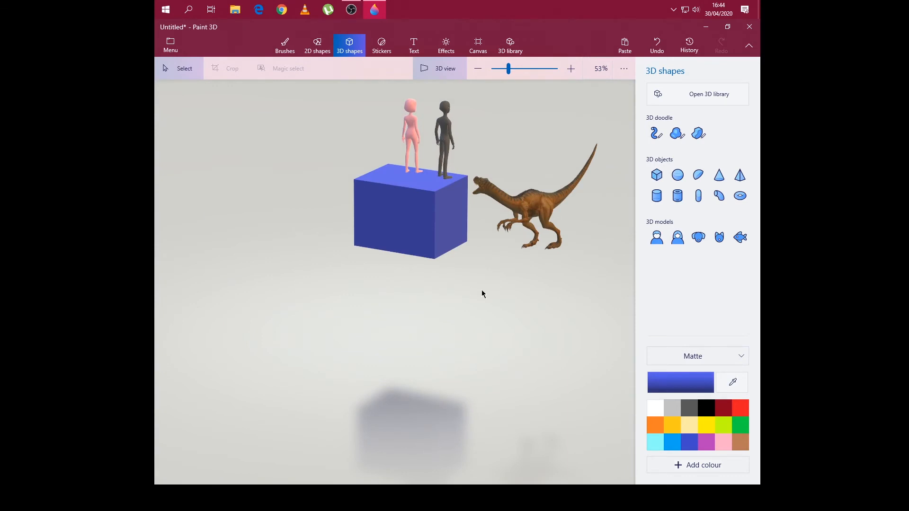
{"action": "left_click_drag", "start_coordinate": [482, 291], "coordinate": [269, 288]}
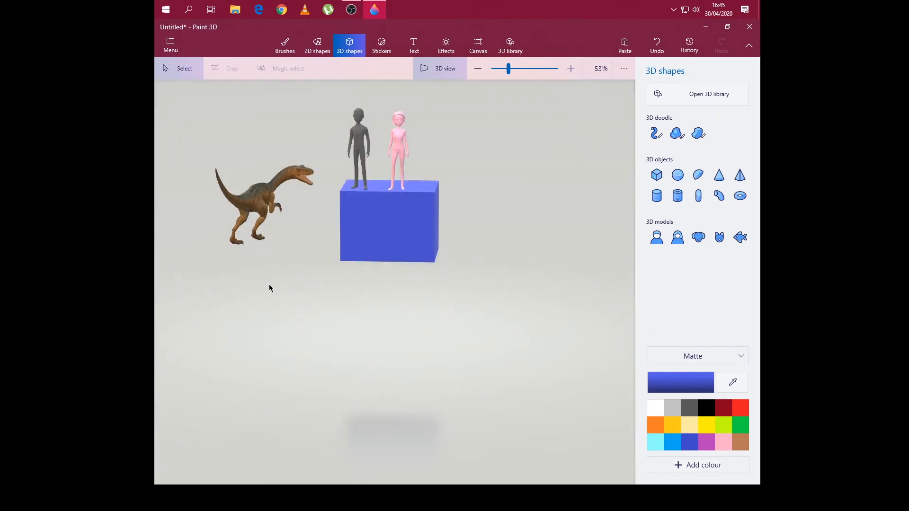
- Browse the collections of the 3D library and open Cool Cars
{"action": "left_click", "coordinate": [661, 95]}
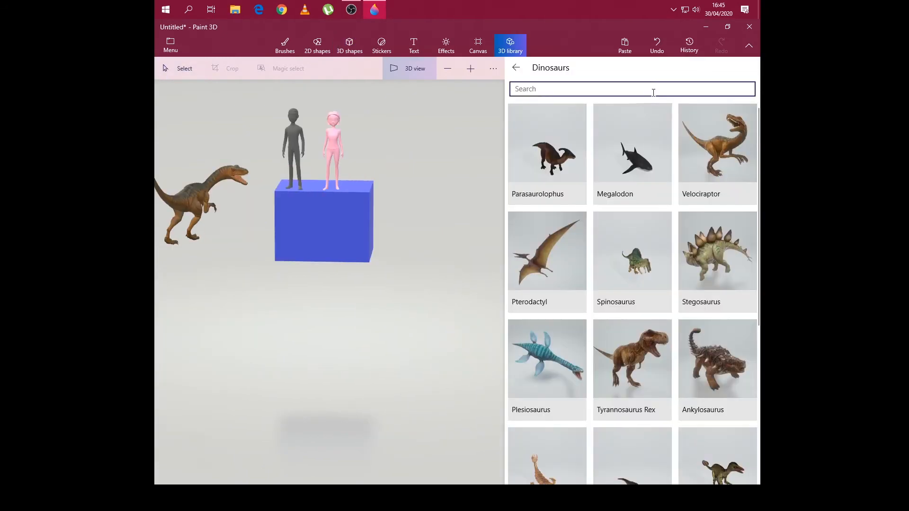
{"action": "left_click", "coordinate": [516, 67]}
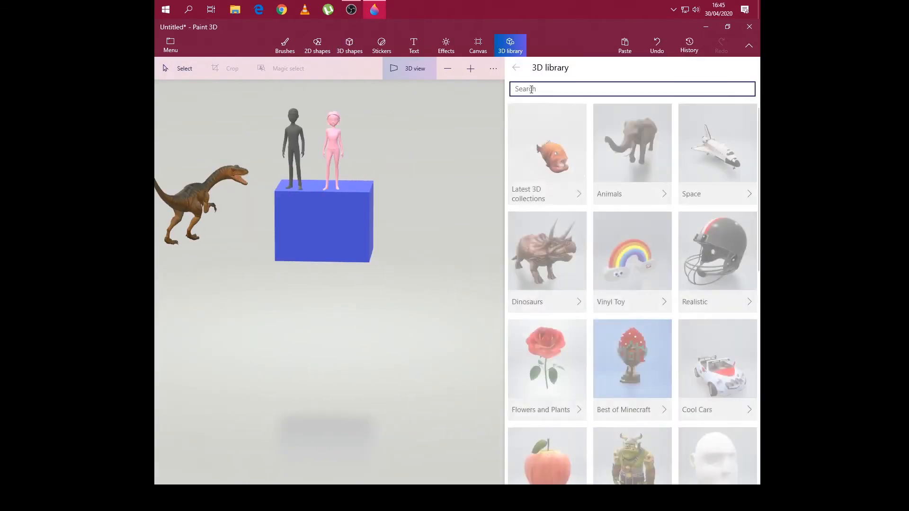
{"action": "scroll", "coordinate": [603, 162], "scroll_direction": "down", "scroll_amount": 10}
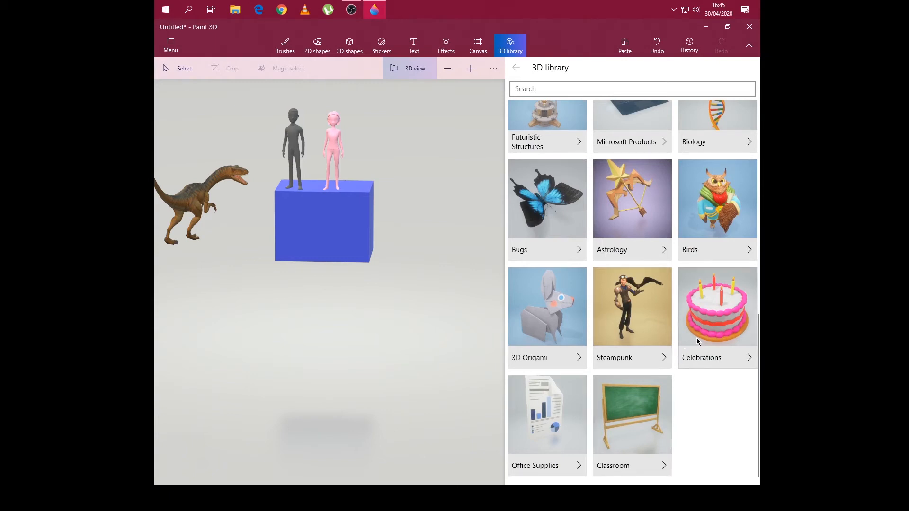
{"action": "scroll", "coordinate": [676, 264], "scroll_direction": "up", "scroll_amount": 1}
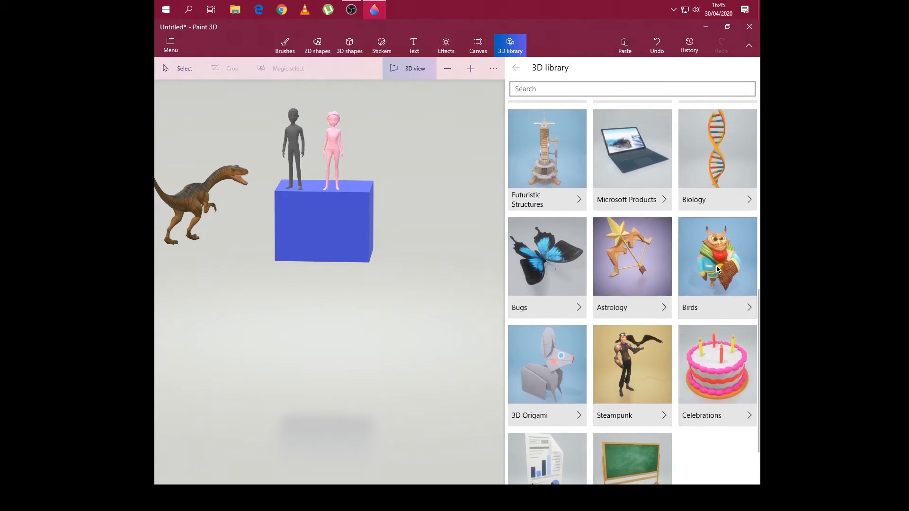
{"action": "scroll", "coordinate": [716, 265], "scroll_direction": "up", "scroll_amount": 2}
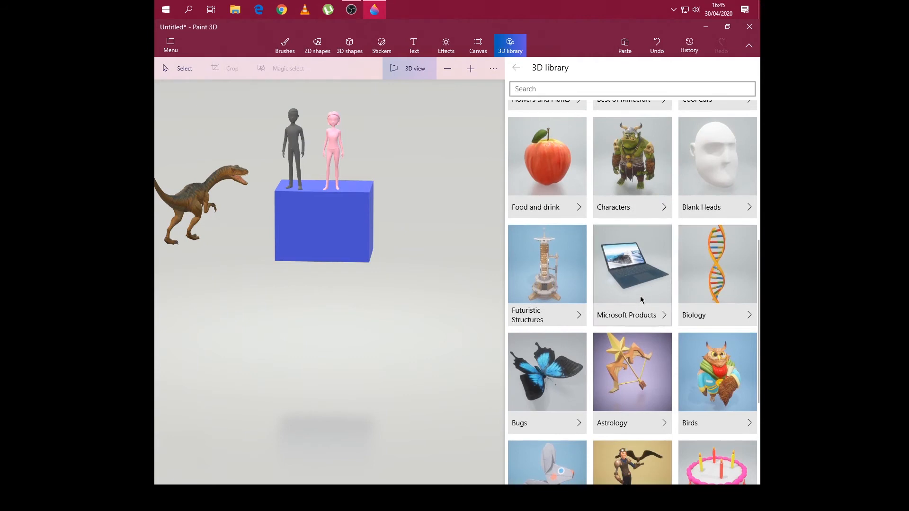
{"action": "scroll", "coordinate": [708, 196], "scroll_direction": "up", "scroll_amount": 2}
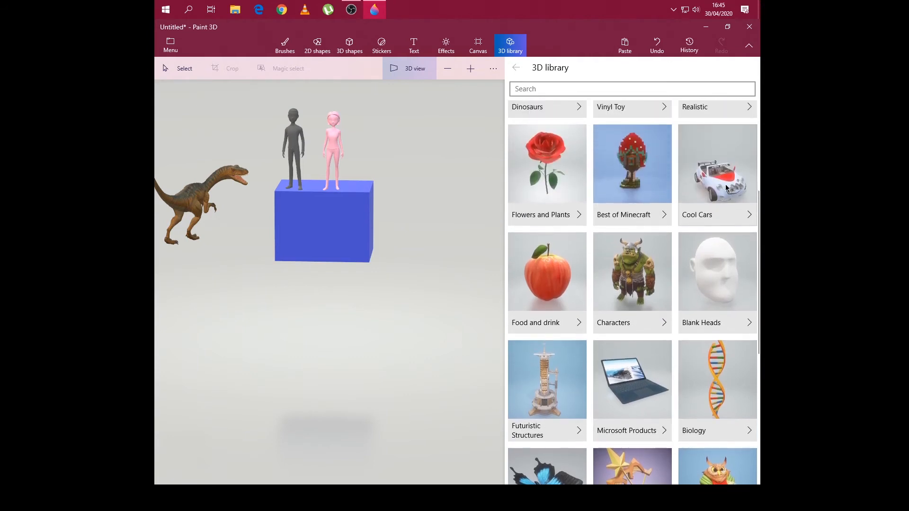
{"action": "left_click", "coordinate": [726, 184]}
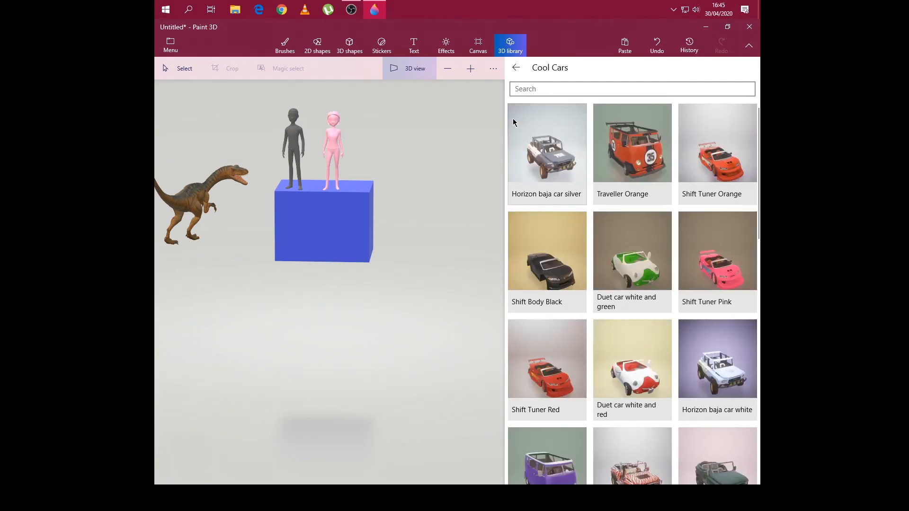
- Look through the Cool Cars models and insert the Traveller Orange van into the scene
{"action": "scroll", "coordinate": [635, 138], "scroll_direction": "down", "scroll_amount": 2}
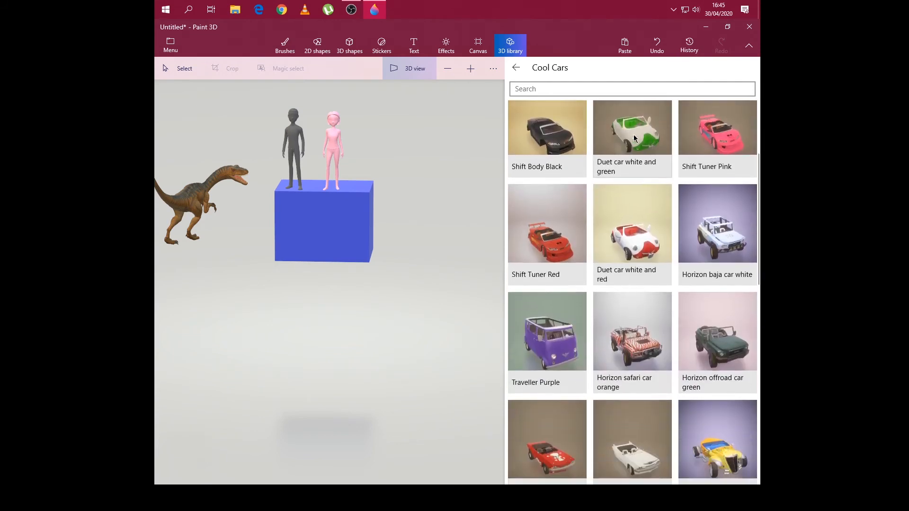
{"action": "scroll", "coordinate": [635, 138], "scroll_direction": "down", "scroll_amount": 6}
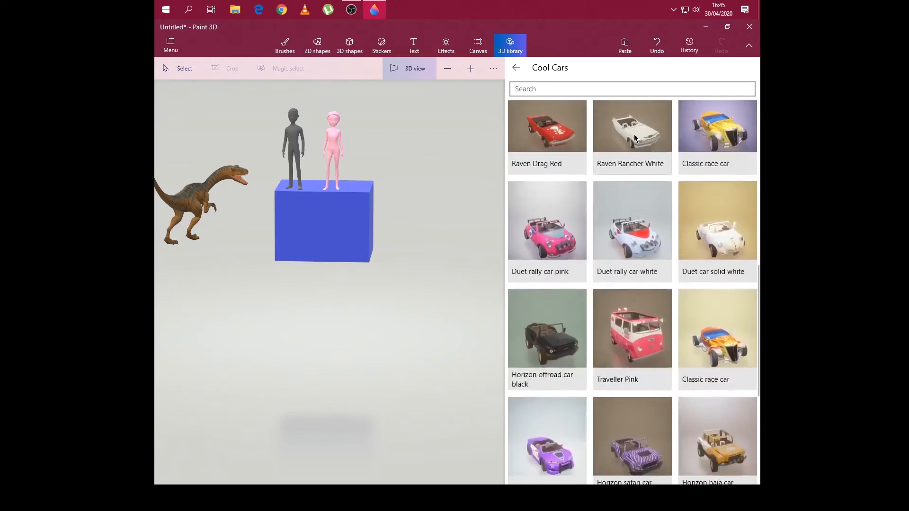
{"action": "scroll", "coordinate": [634, 137], "scroll_direction": "down", "scroll_amount": 4}
{"action": "scroll", "coordinate": [634, 137], "scroll_direction": "up", "scroll_amount": 2}
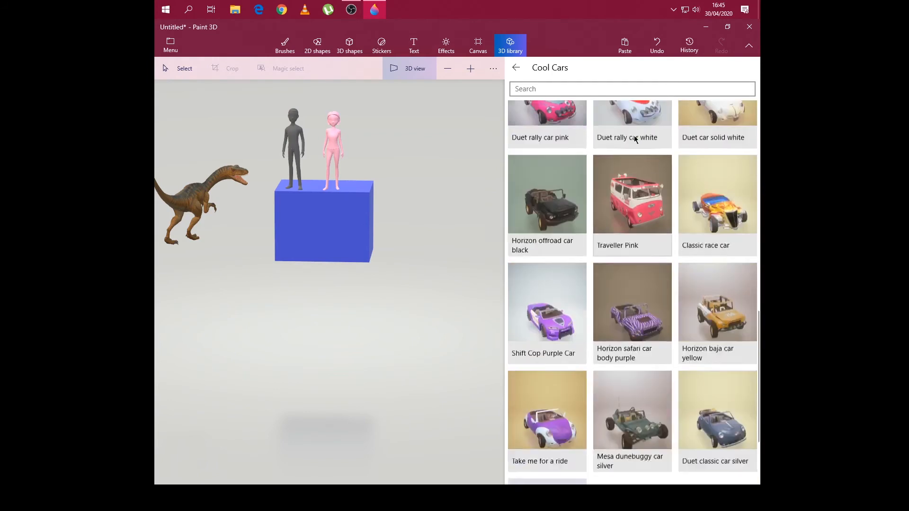
{"action": "scroll", "coordinate": [635, 136], "scroll_direction": "up", "scroll_amount": 10}
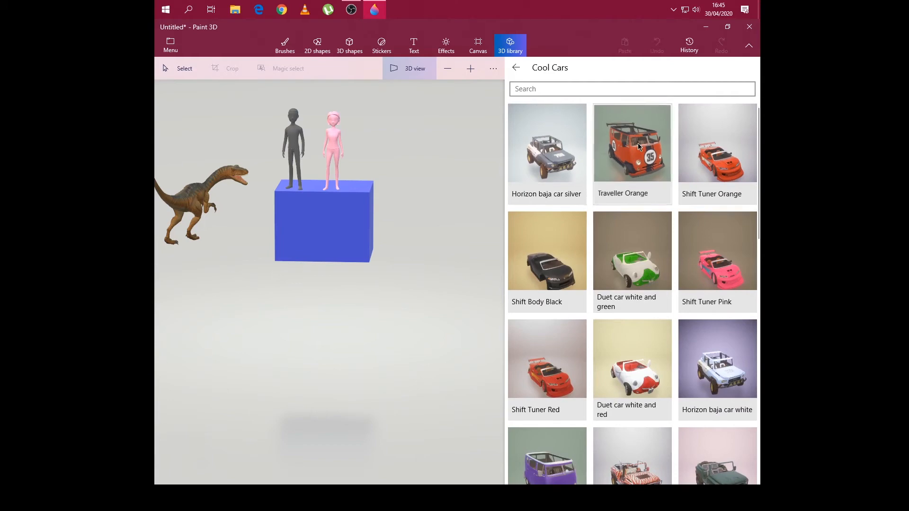
{"action": "left_click", "coordinate": [637, 143]}
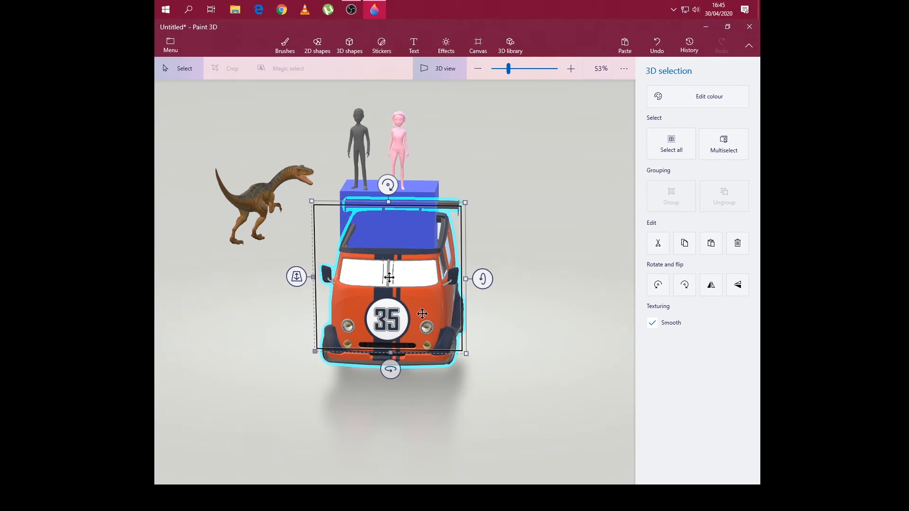
- Move the orange van out from in front of the cube and place it just to the cube's right
{"action": "left_click", "coordinate": [489, 314]}
{"action": "left_click_drag", "start_coordinate": [426, 307], "coordinate": [417, 302]}
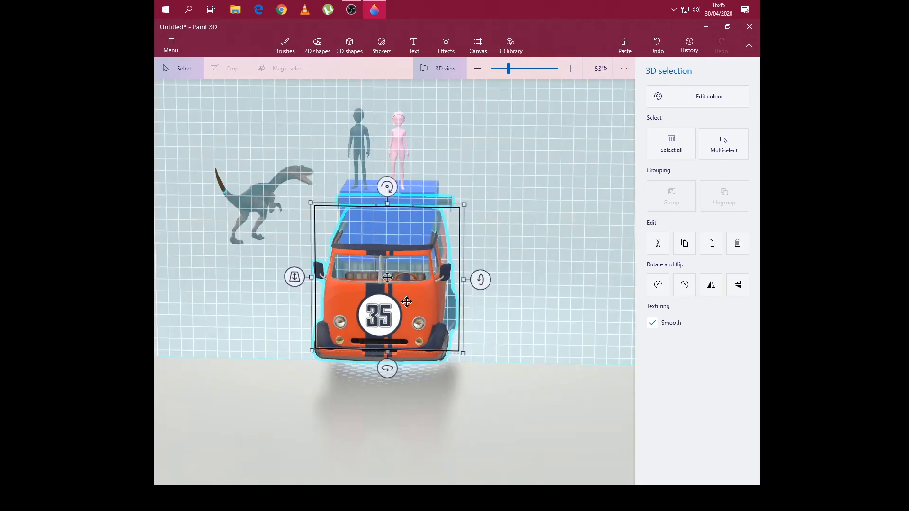
{"action": "left_click", "coordinate": [464, 302]}
{"action": "left_click_drag", "start_coordinate": [509, 302], "coordinate": [549, 296]}
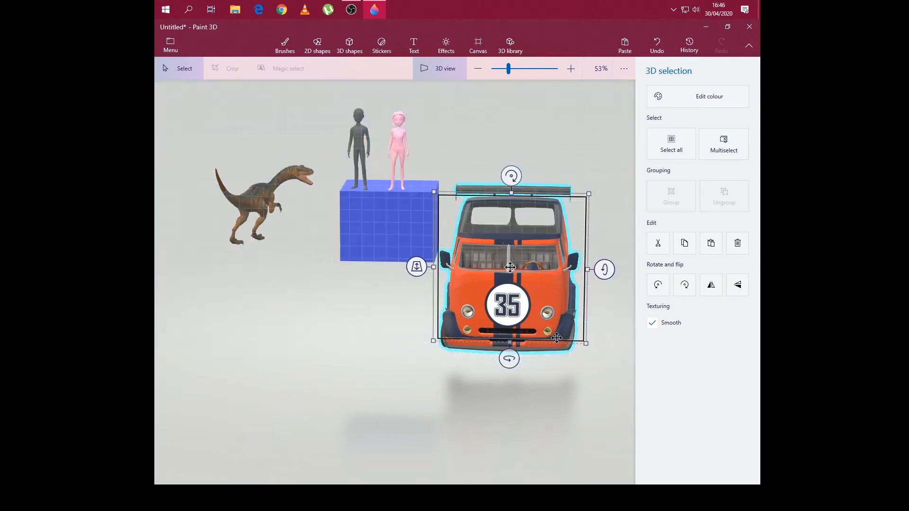
{"action": "left_click", "coordinate": [400, 351]}
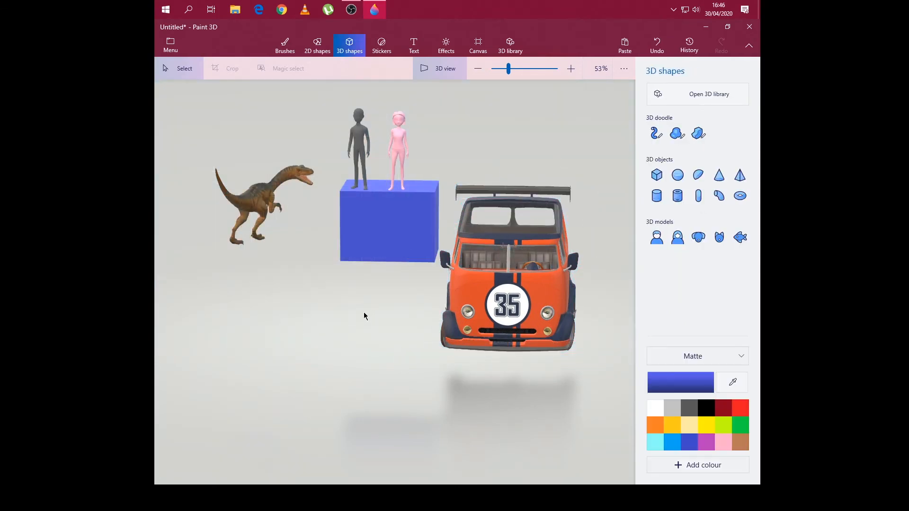
- Check the scene from all sides, then lower the orange van to ground level beside the cube
{"action": "right_click", "coordinate": [332, 300]}
{"action": "left_click", "coordinate": [423, 274]}
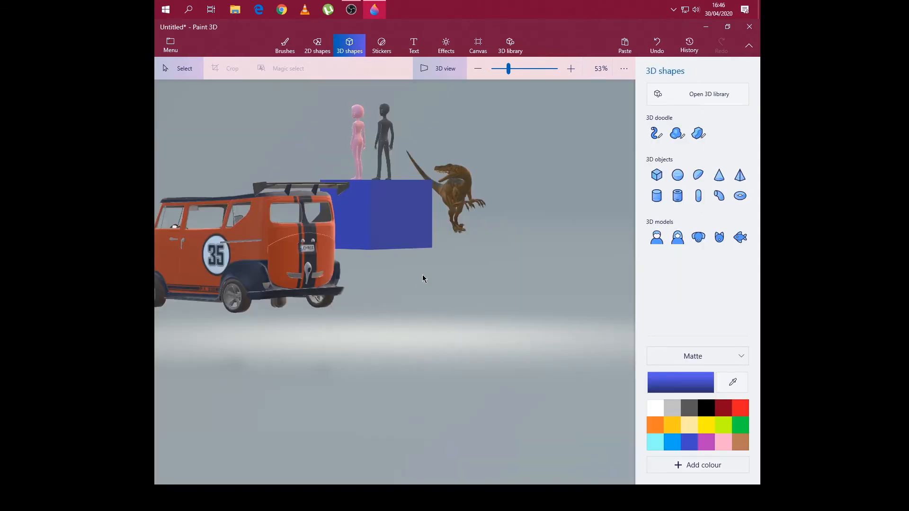
{"action": "mouse_move", "coordinate": [319, 337]}
{"action": "left_mouse_down"}
{"action": "mouse_move", "coordinate": [382, 339]}
{"action": "mouse_move", "coordinate": [376, 348]}
{"action": "mouse_move", "coordinate": [323, 345]}
{"action": "left_mouse_up"}
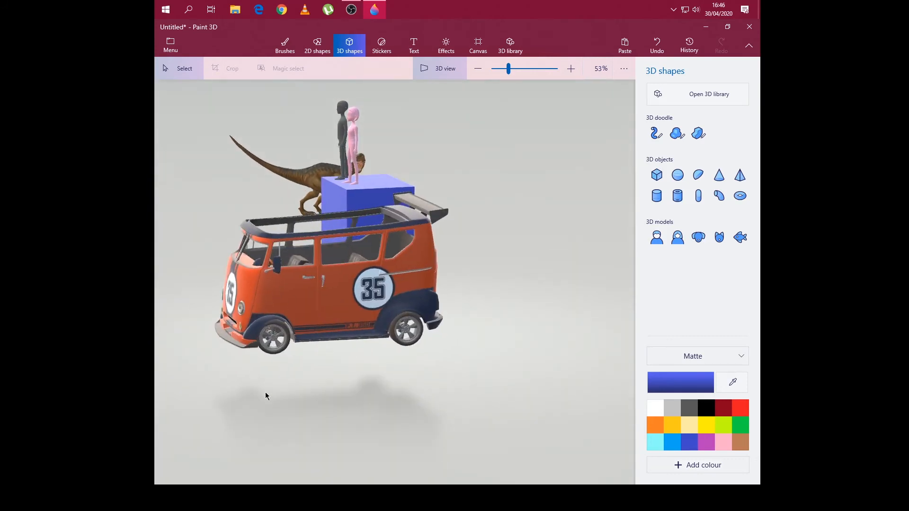
{"action": "left_click_drag", "start_coordinate": [266, 393], "coordinate": [384, 398]}
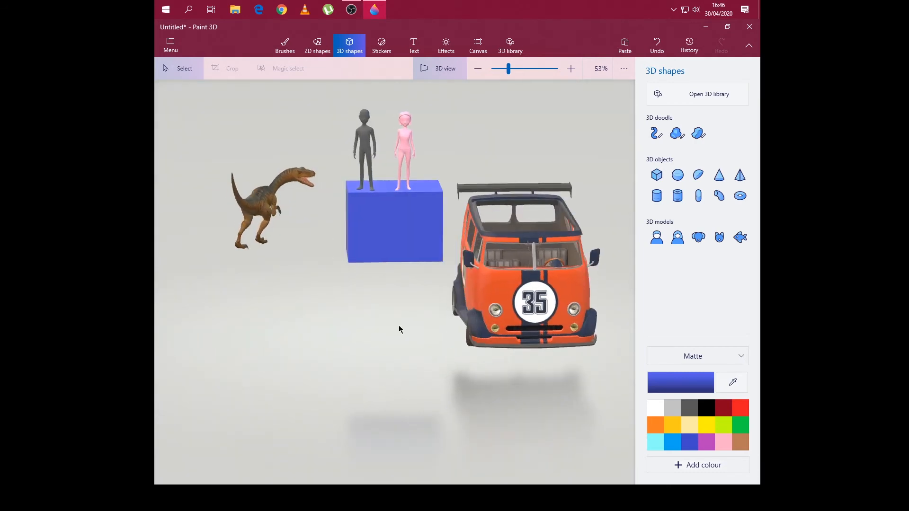
{"action": "left_click", "coordinate": [524, 274]}
{"action": "left_click_drag", "start_coordinate": [524, 274], "coordinate": [513, 312]}
{"action": "left_click", "coordinate": [345, 383]}
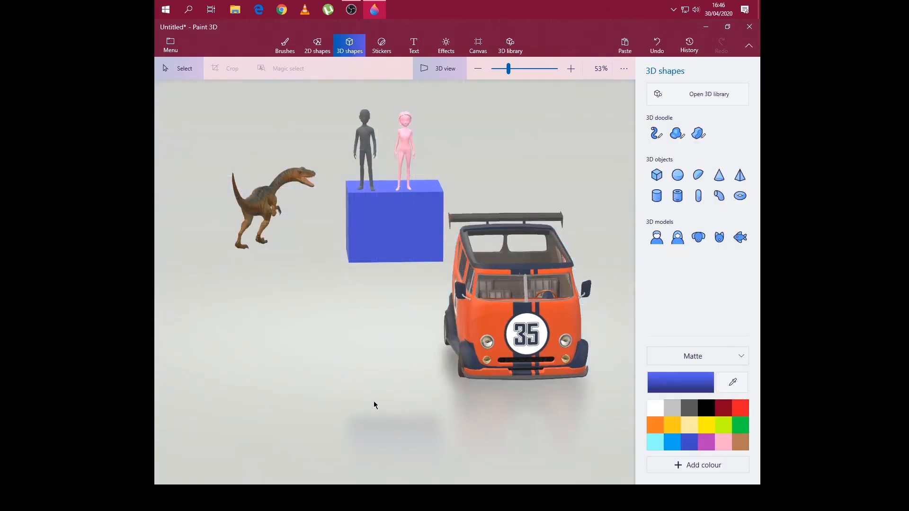
- From a low front view, move the velociraptor down to the ground beneath the cube, to the left of the van
{"action": "left_click_drag", "start_coordinate": [374, 404], "coordinate": [325, 360]}
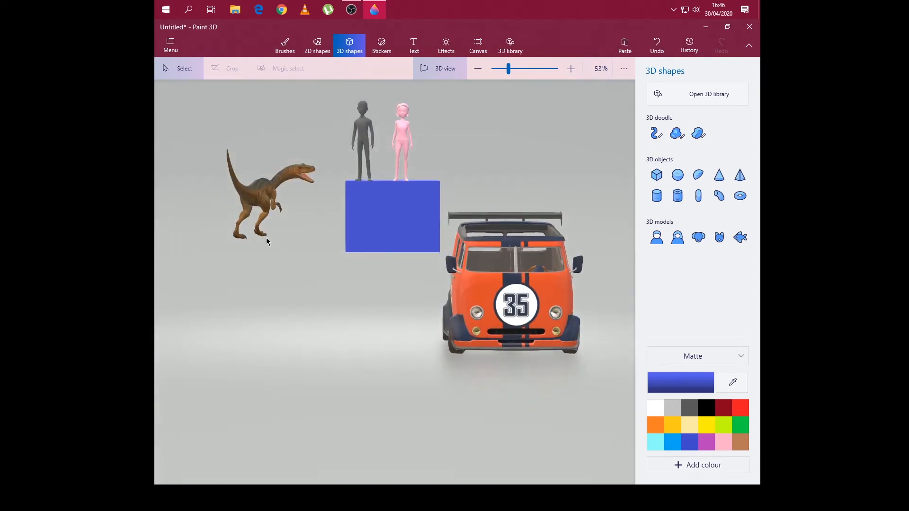
{"action": "left_click", "coordinate": [252, 198]}
{"action": "left_click_drag", "start_coordinate": [255, 199], "coordinate": [374, 299]}
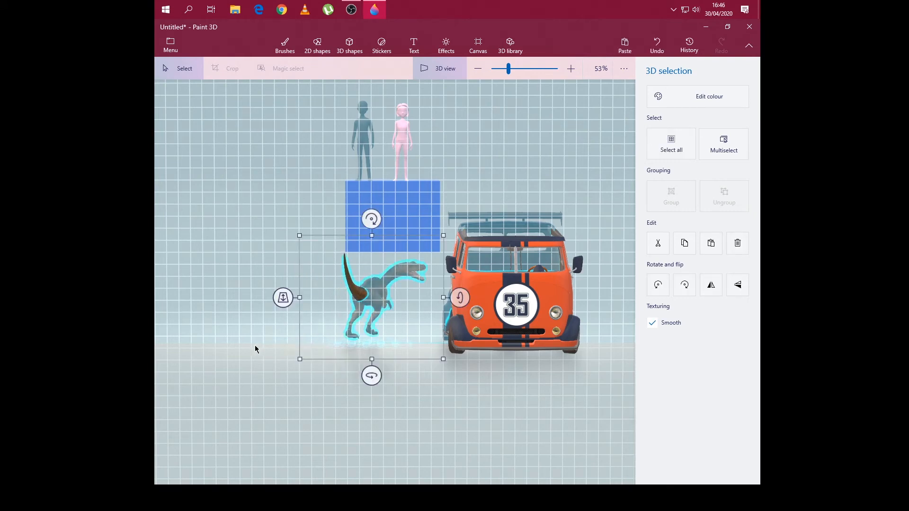
{"action": "left_click", "coordinate": [521, 401]}
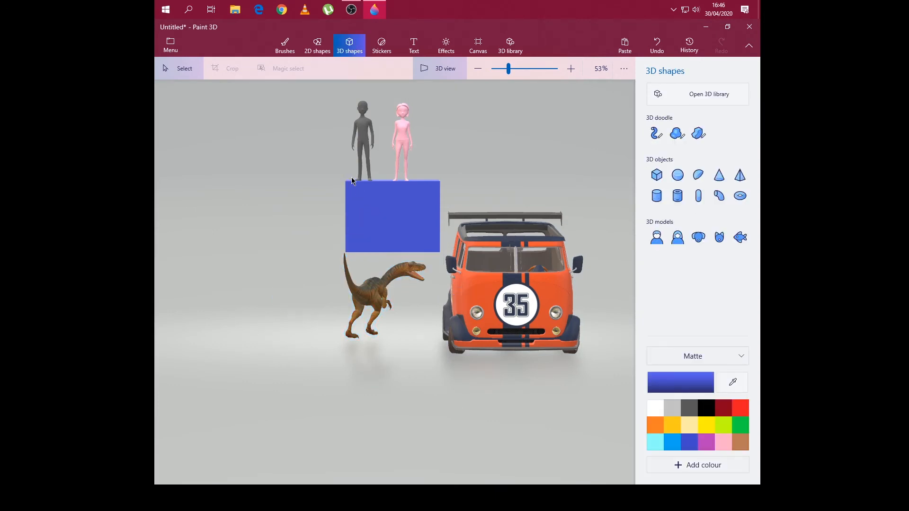
- Move the man from the cube into the left side of the open-topped van and turn him towards the velociraptor
{"action": "left_click", "coordinate": [360, 132]}
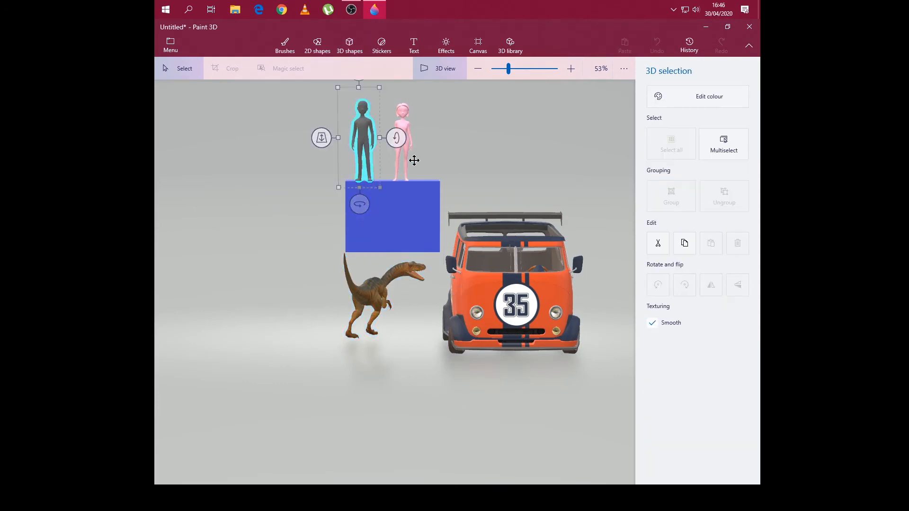
{"action": "left_click_drag", "start_coordinate": [360, 137], "coordinate": [495, 233]}
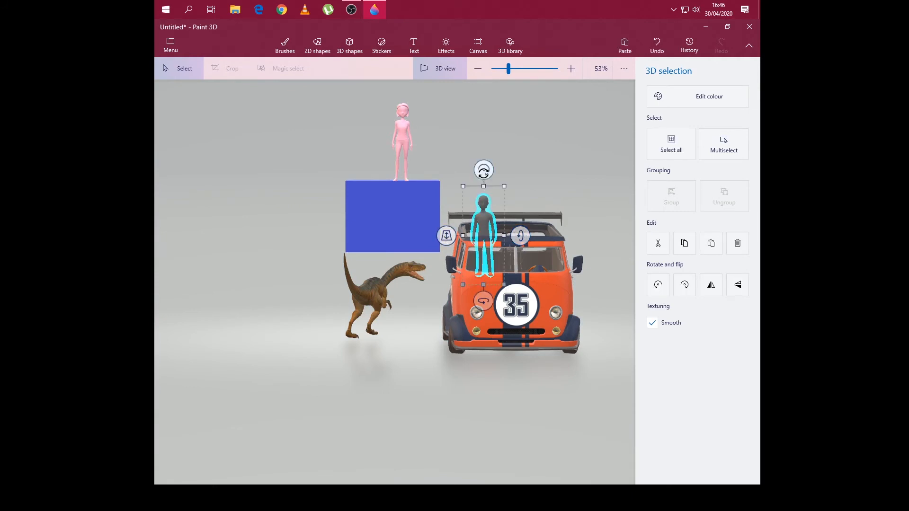
{"action": "left_click_drag", "start_coordinate": [483, 170], "coordinate": [484, 169]}
{"action": "left_click_drag", "start_coordinate": [483, 301], "coordinate": [418, 274]}
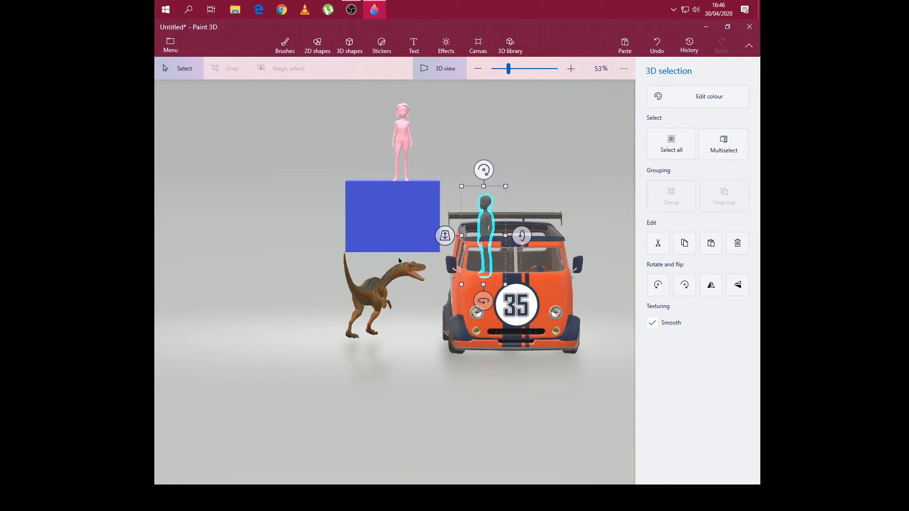
{"action": "left_click", "coordinate": [301, 233]}
- Move the woman from the cube into the right side of the van and turn her towards the velociraptor
{"action": "left_click", "coordinate": [404, 135]}
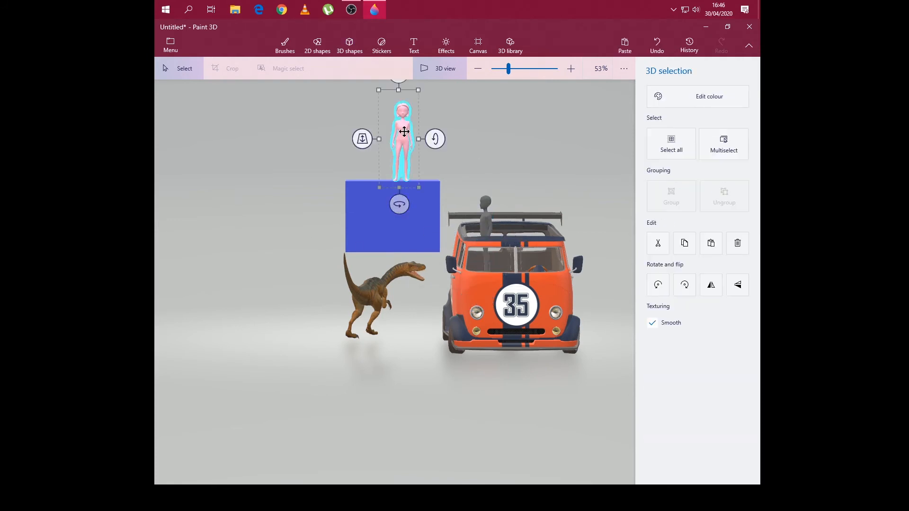
{"action": "left_click_drag", "start_coordinate": [404, 133], "coordinate": [532, 223]}
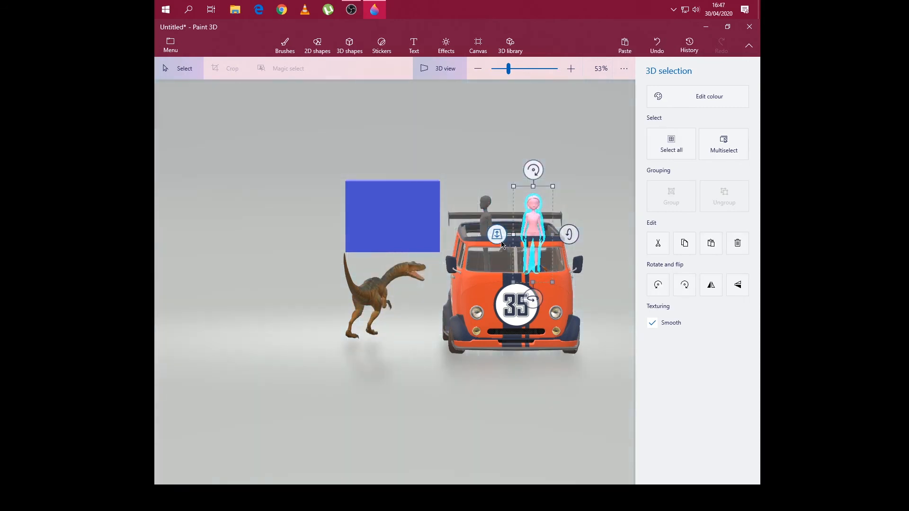
{"action": "left_click_drag", "start_coordinate": [533, 299], "coordinate": [519, 301]}
{"action": "left_click_drag", "start_coordinate": [536, 217], "coordinate": [539, 221]}
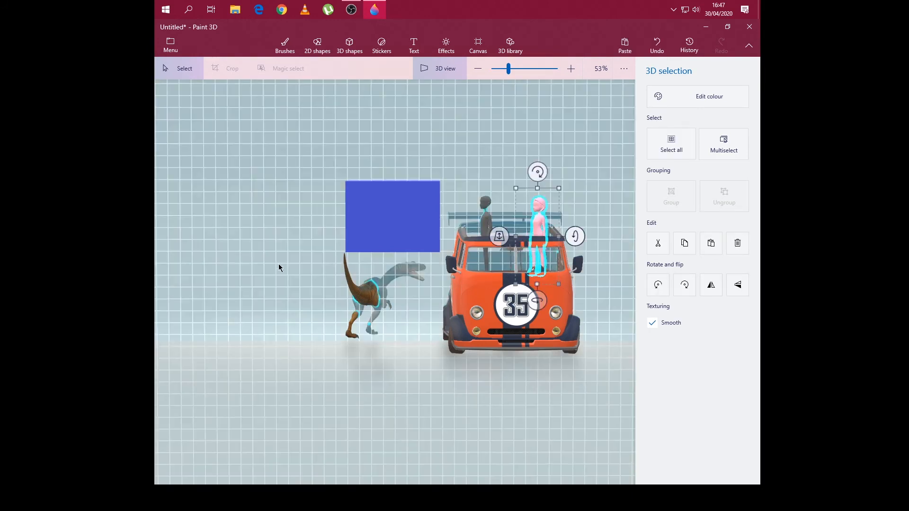
{"action": "left_click", "coordinate": [214, 225]}
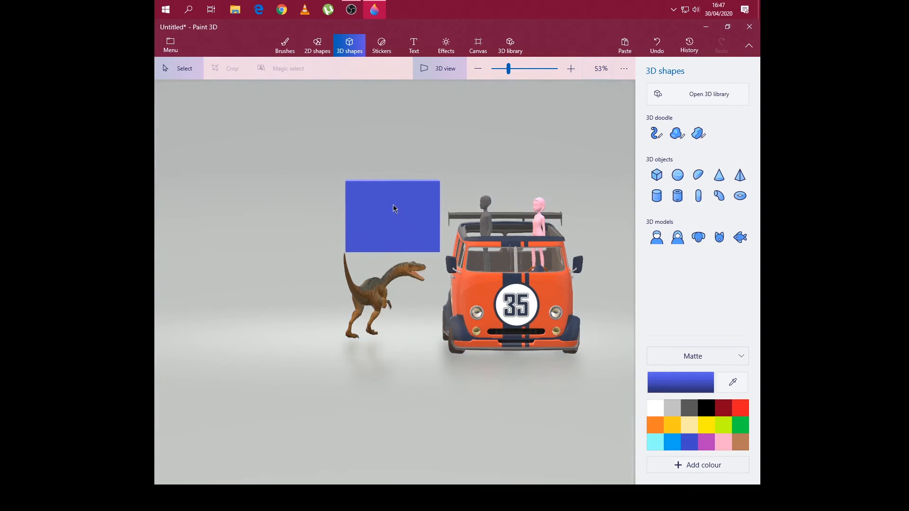
- Delete the blue cube from the scene
{"action": "left_click", "coordinate": [378, 203]}
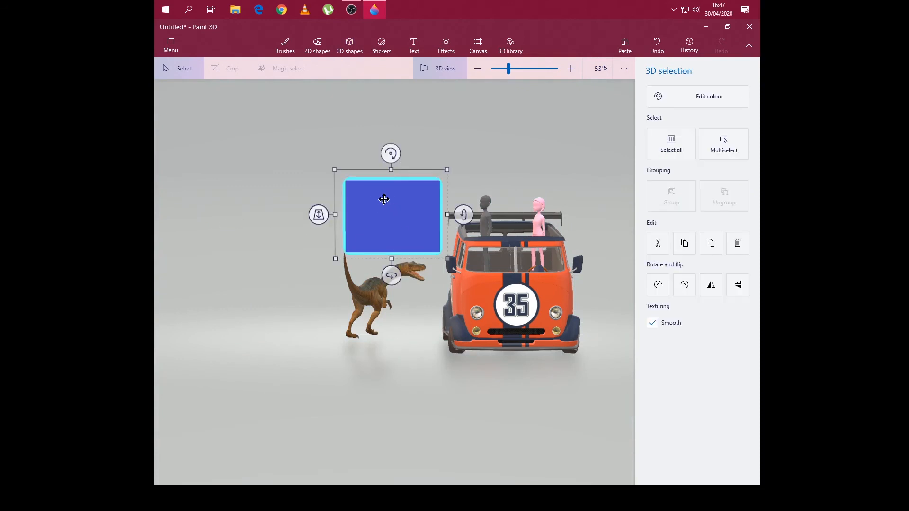
{"action": "key", "text": "Delete"}
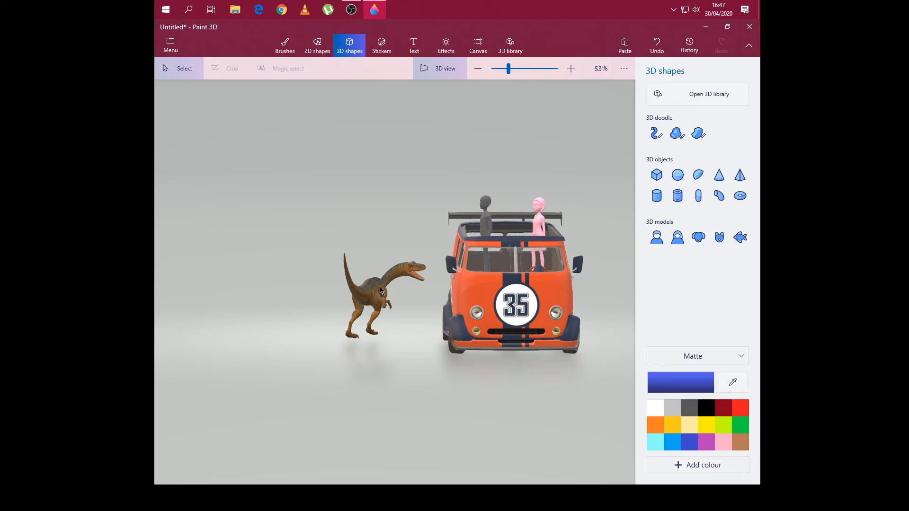
- Insert the Pterodactyl model from the 3D library's Dinosaurs collection and place it in the air above and slightly left of the velociraptor
{"action": "left_click", "coordinate": [673, 96]}
{"action": "left_click", "coordinate": [517, 68]}
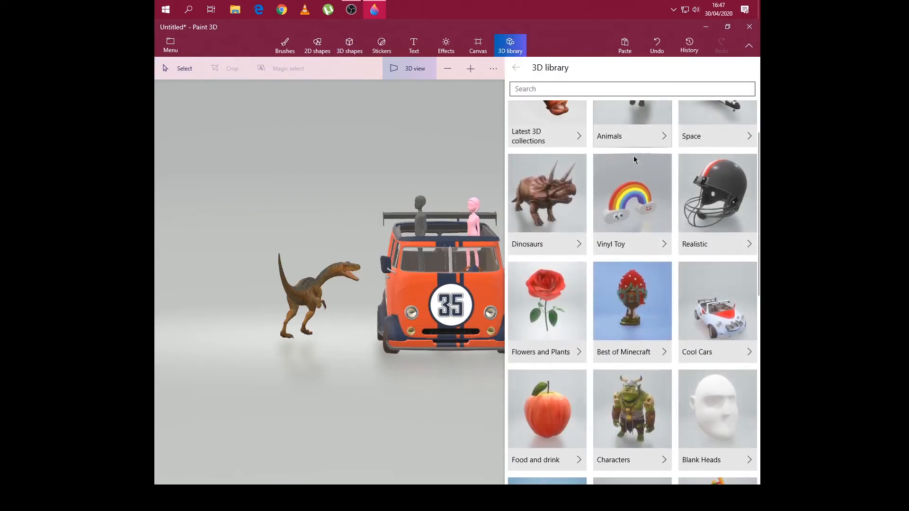
{"action": "left_click", "coordinate": [547, 265]}
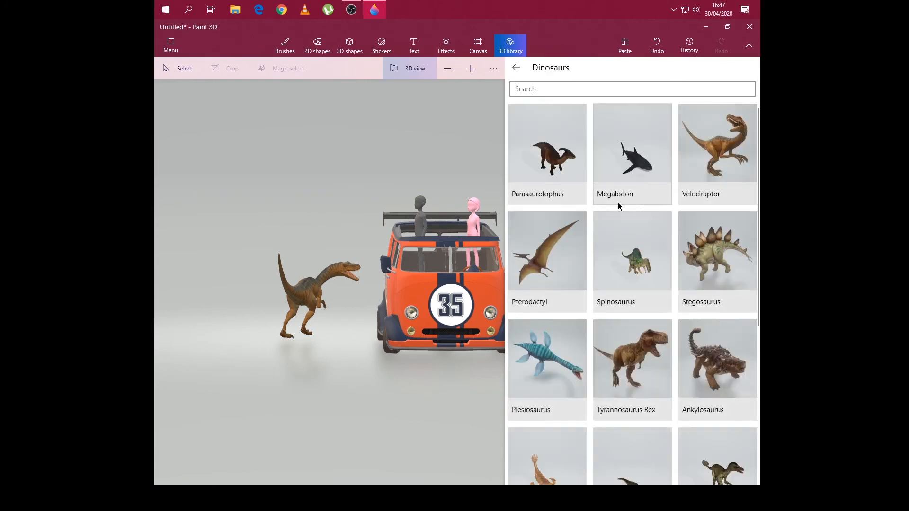
{"action": "scroll", "coordinate": [649, 218], "scroll_direction": "down", "scroll_amount": 2}
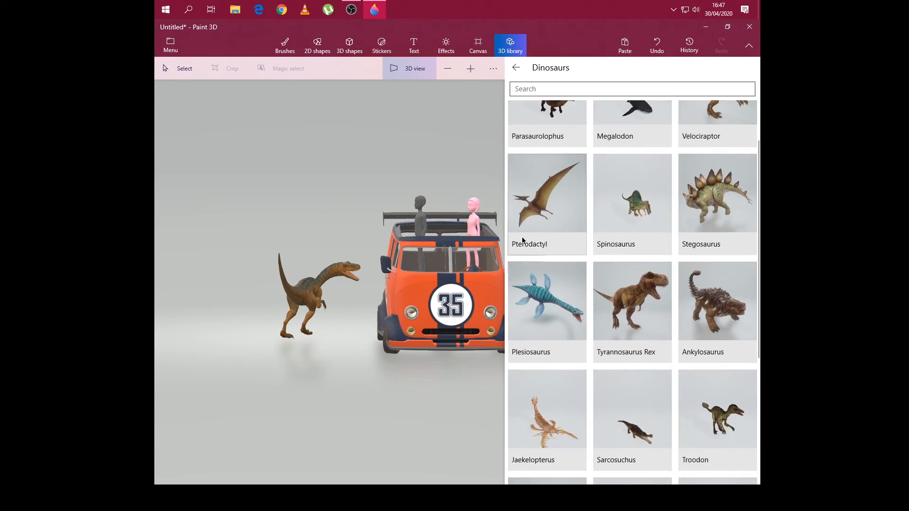
{"action": "scroll", "coordinate": [645, 275], "scroll_direction": "down", "scroll_amount": 2}
{"action": "scroll", "coordinate": [725, 247], "scroll_direction": "down", "scroll_amount": 5}
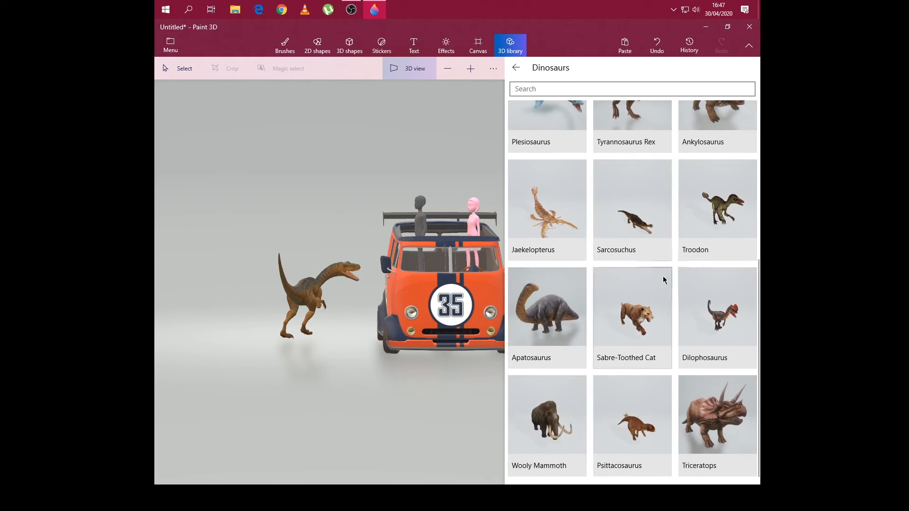
{"action": "scroll", "coordinate": [676, 190], "scroll_direction": "up", "scroll_amount": 2}
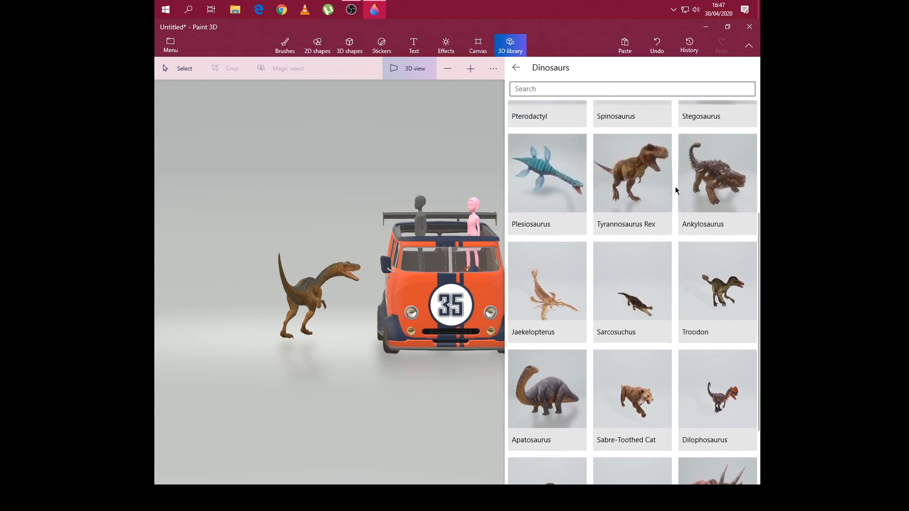
{"action": "scroll", "coordinate": [676, 190], "scroll_direction": "up", "scroll_amount": 2}
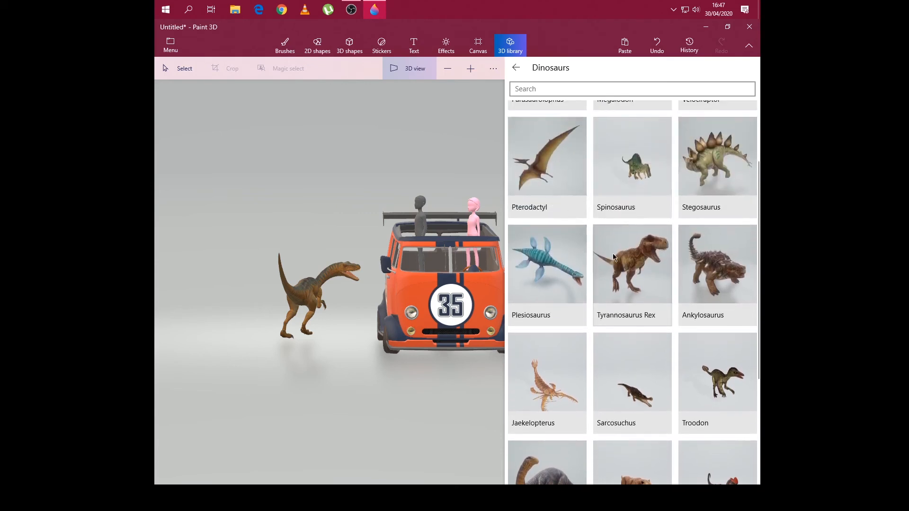
{"action": "scroll", "coordinate": [694, 213], "scroll_direction": "up", "scroll_amount": 2}
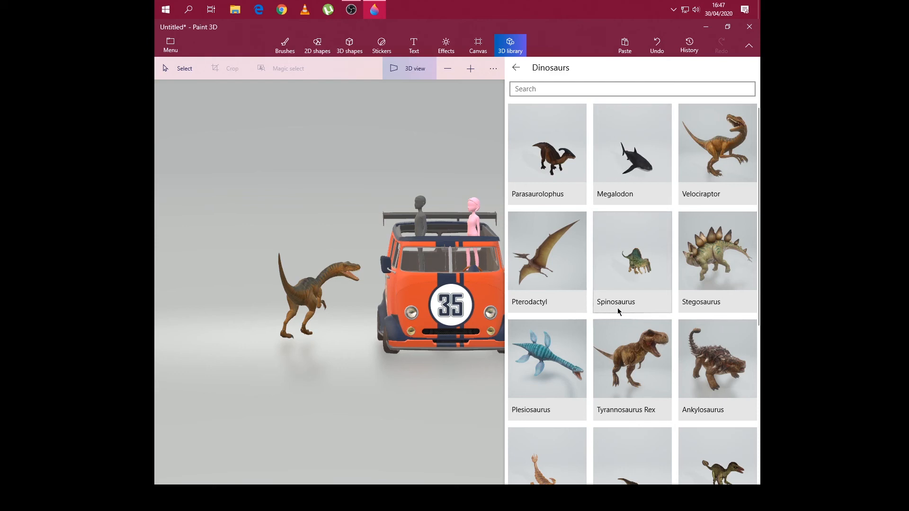
{"action": "scroll", "coordinate": [716, 189], "scroll_direction": "down", "scroll_amount": 2}
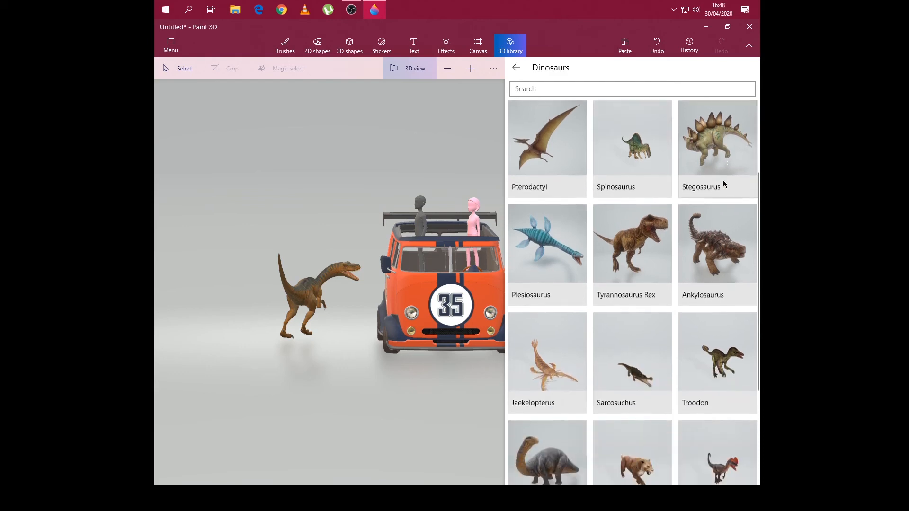
{"action": "scroll", "coordinate": [723, 183], "scroll_direction": "down", "scroll_amount": 3}
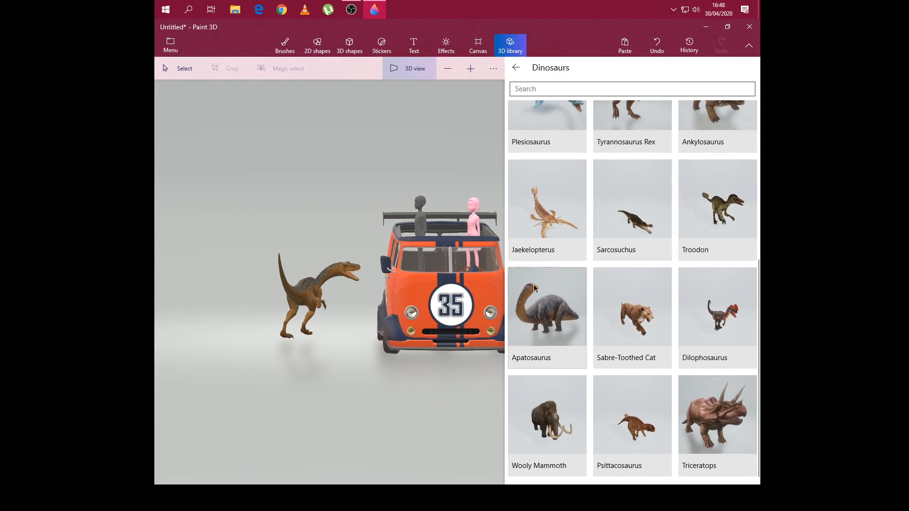
{"action": "scroll", "coordinate": [592, 217], "scroll_direction": "up", "scroll_amount": 5}
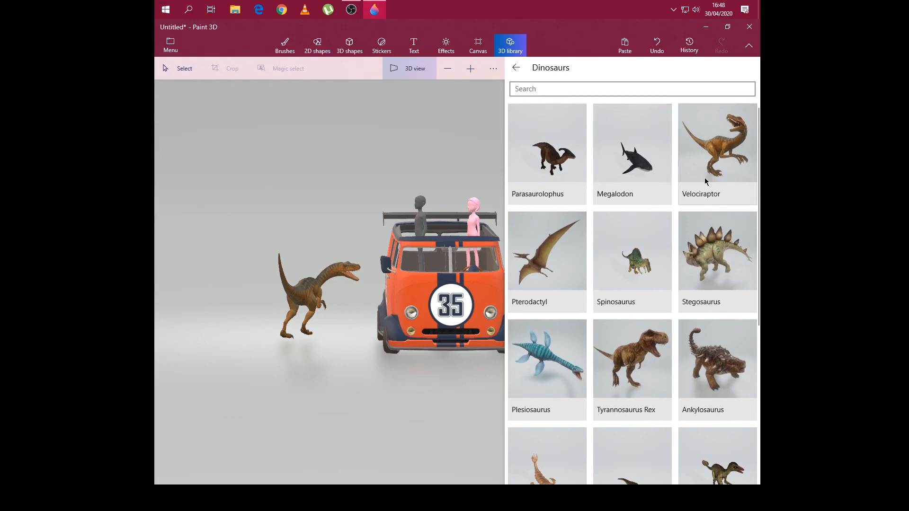
{"action": "left_click", "coordinate": [549, 254]}
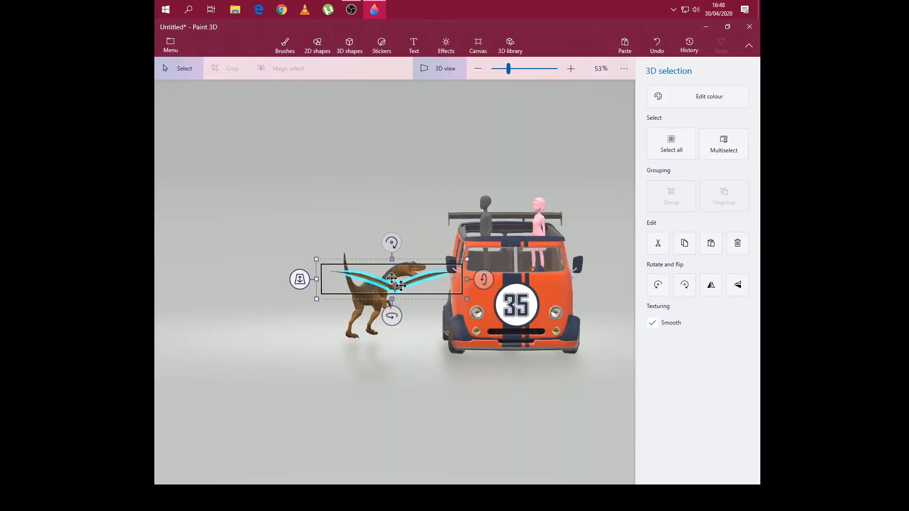
{"action": "left_click_drag", "start_coordinate": [403, 286], "coordinate": [296, 157]}
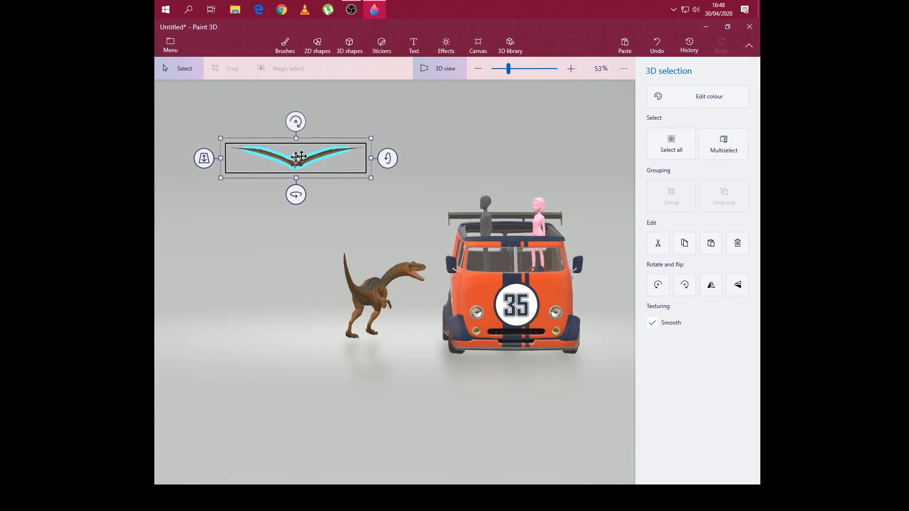
{"action": "left_click_drag", "start_coordinate": [301, 156], "coordinate": [256, 147]}
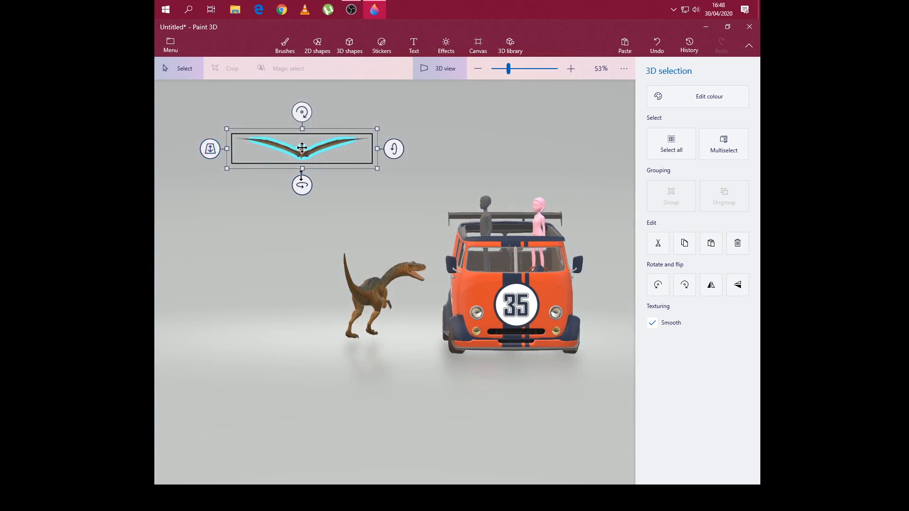
- Enlarge the pterodactyl to roughly one and a half times its size and turn it slightly towards the van about its vertical axis
{"action": "left_click_drag", "start_coordinate": [377, 168], "coordinate": [458, 243]}
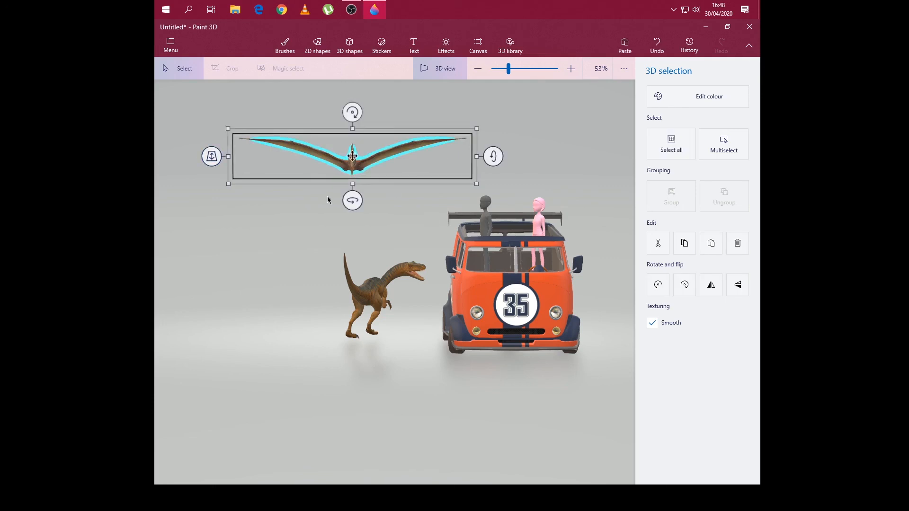
{"action": "left_click_drag", "start_coordinate": [367, 201], "coordinate": [371, 199]}
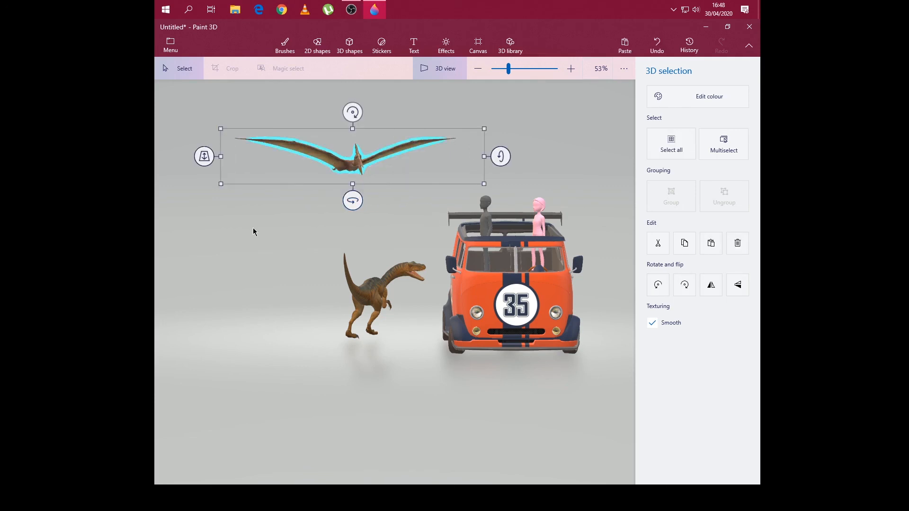
{"action": "left_click", "coordinate": [325, 227]}
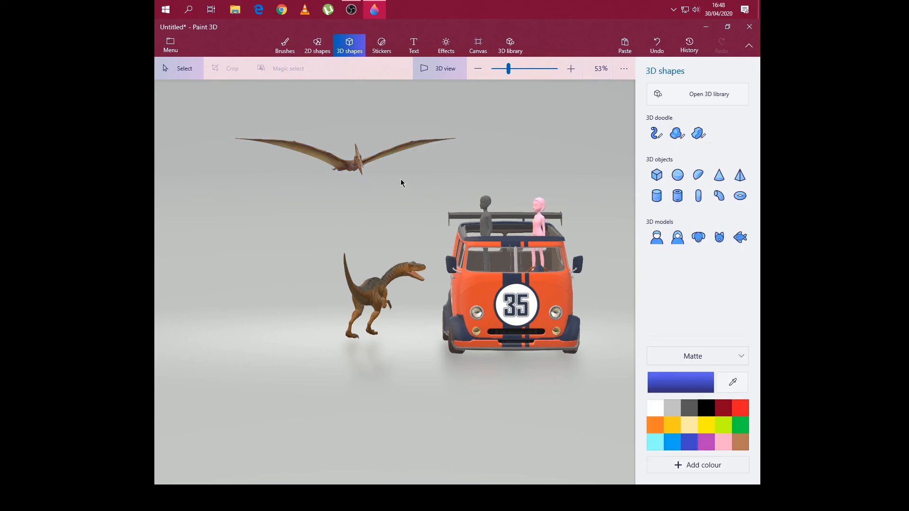